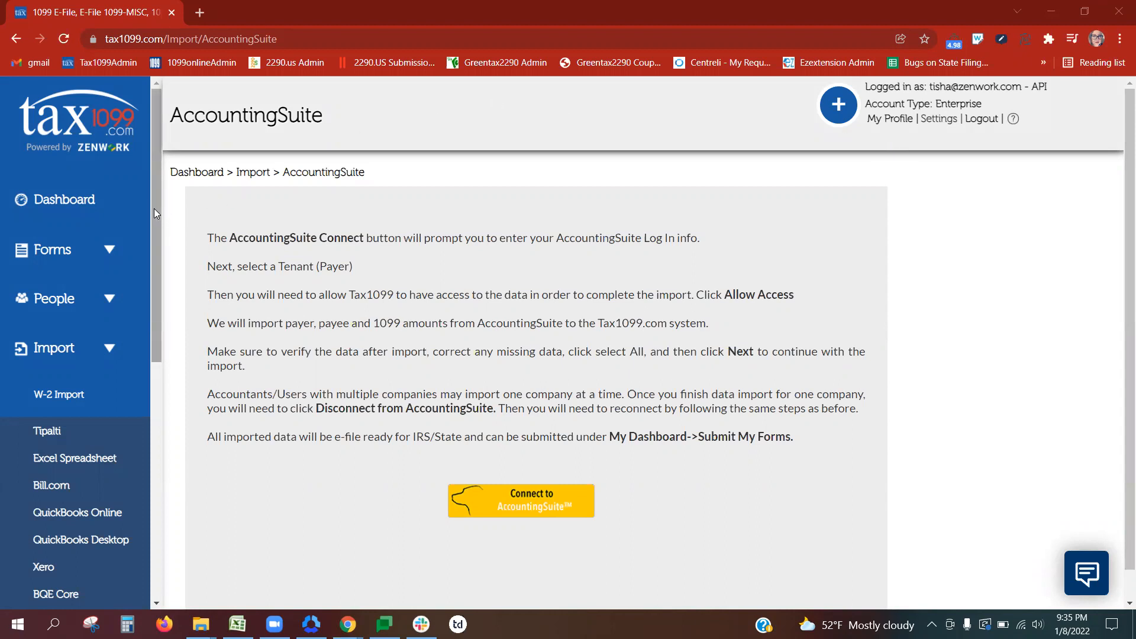
Step: Log in to AccountingSuite, pick the 1099 Testing Database QA- DO NOT DELETE tenant, and allow Tax1099 access
scroll(153, 208, "down", 2)
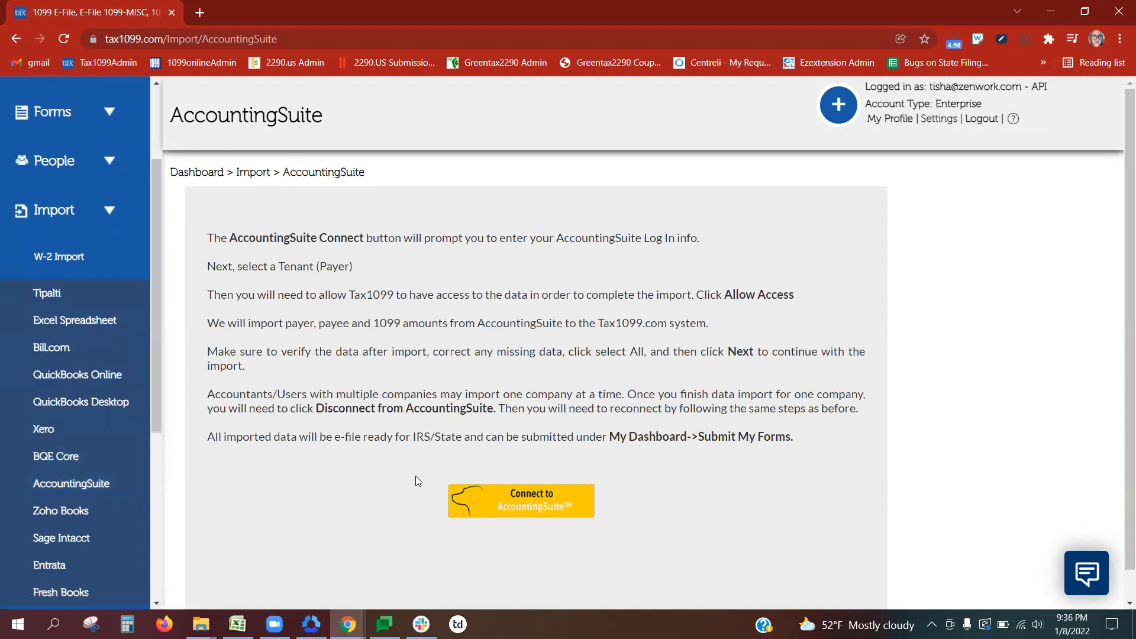
left_click(553, 514)
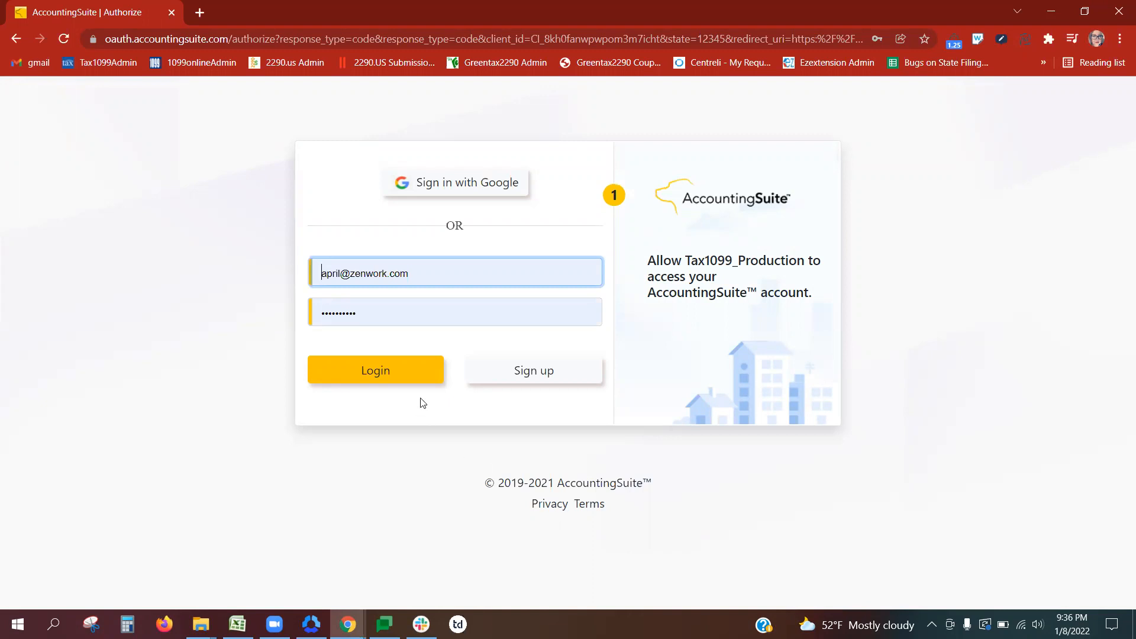
left_click(407, 379)
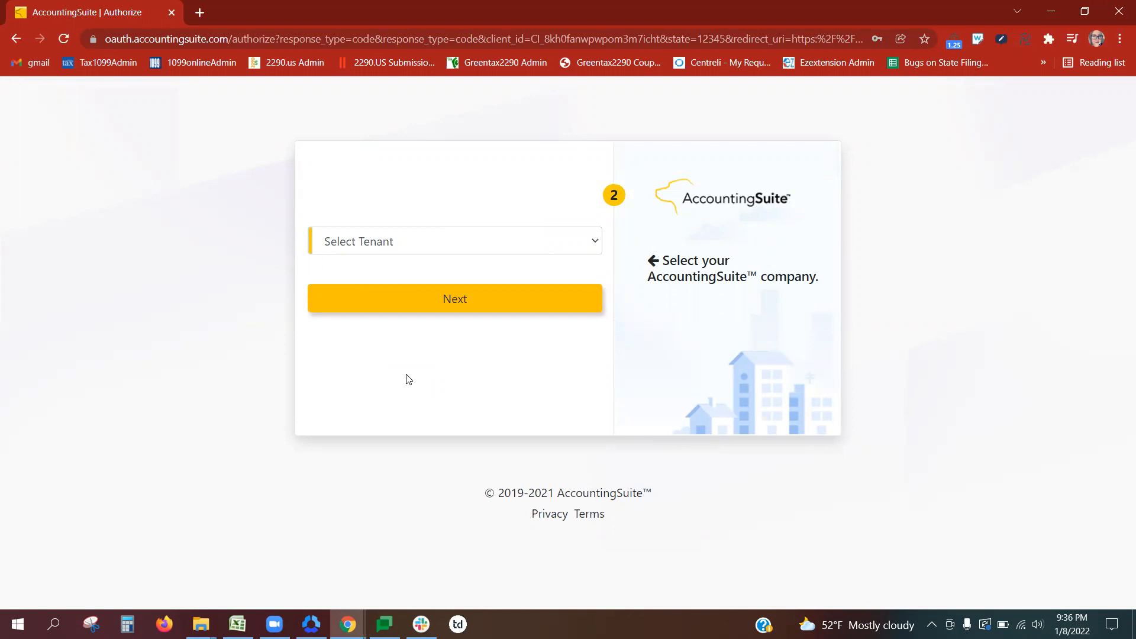
left_click(458, 243)
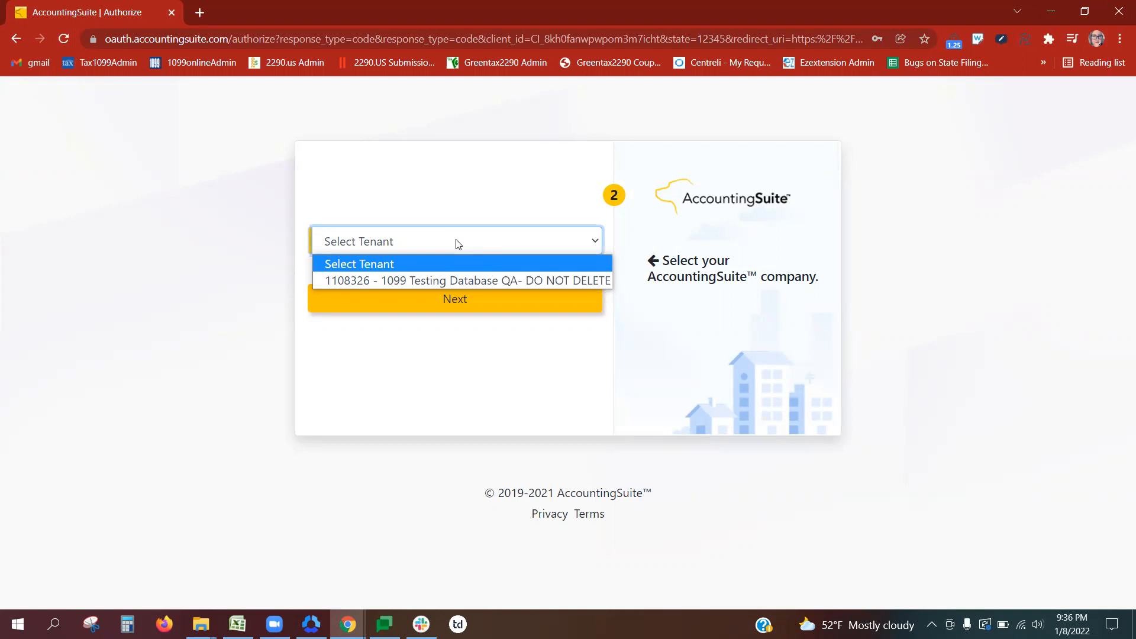
left_click(457, 279)
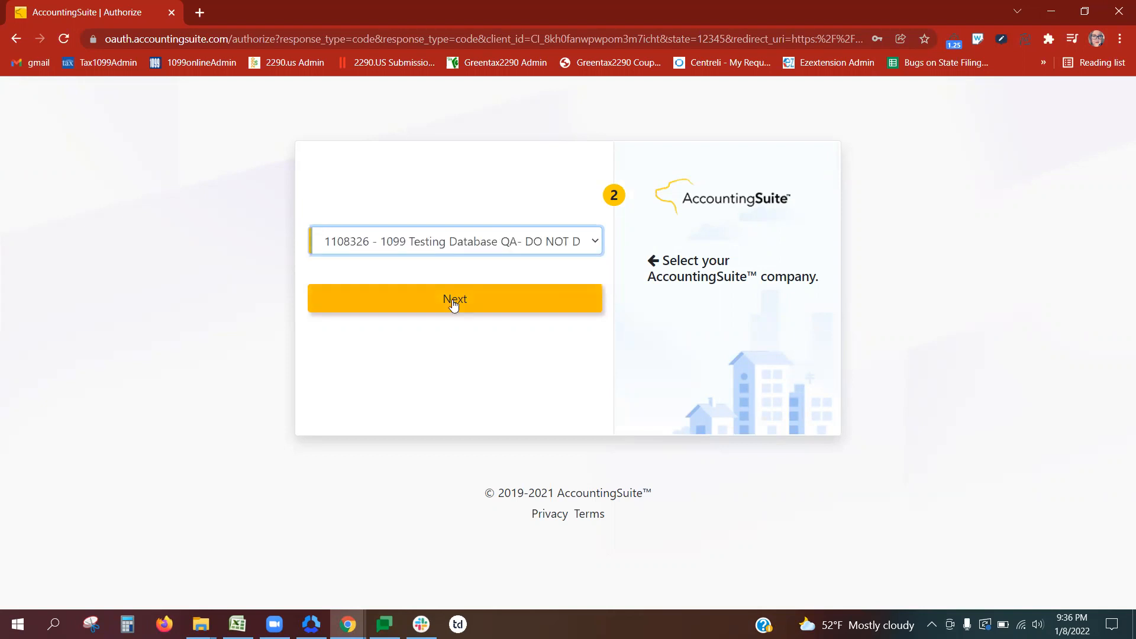
left_click(454, 299)
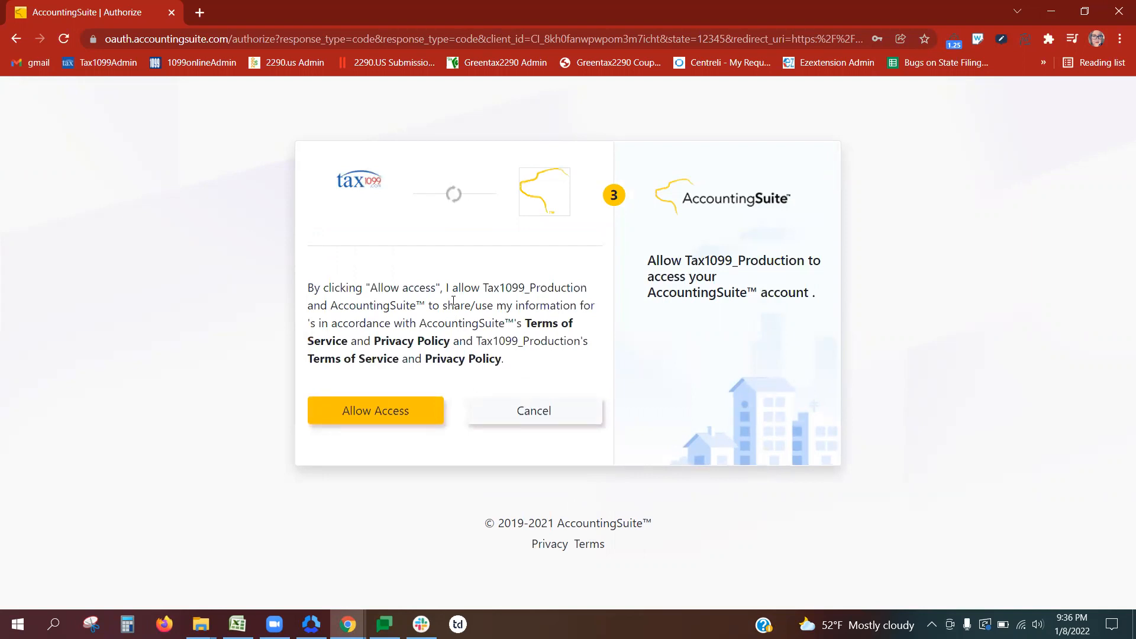
left_click(382, 409)
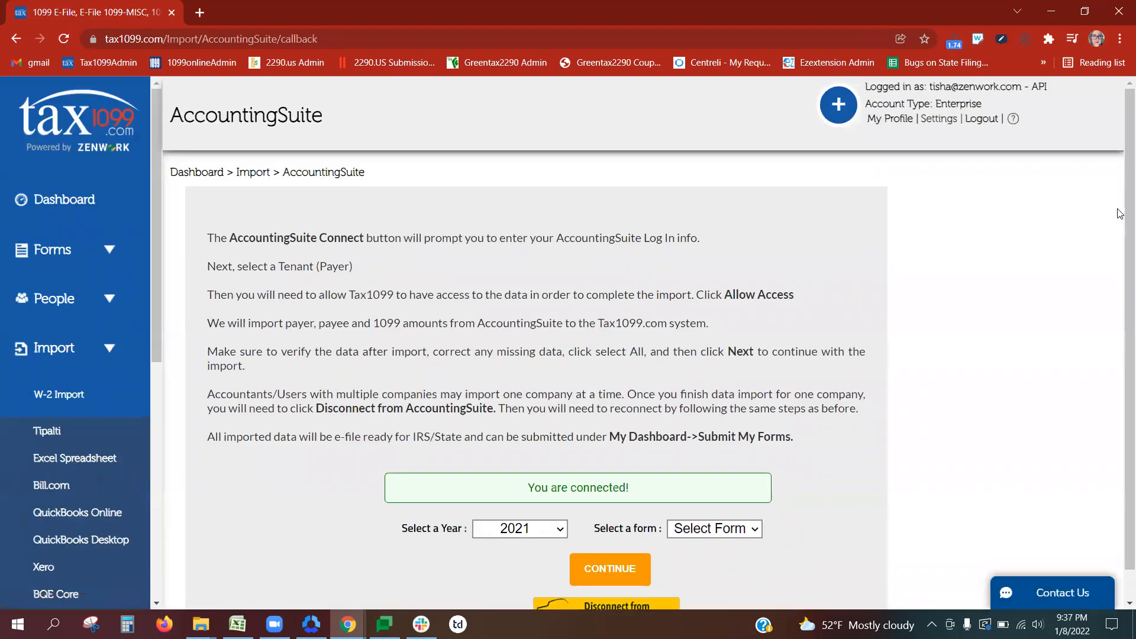
Step: Choose tax year 2021 and form type NEC, then continue the import
scroll(1124, 237, "down", 1)
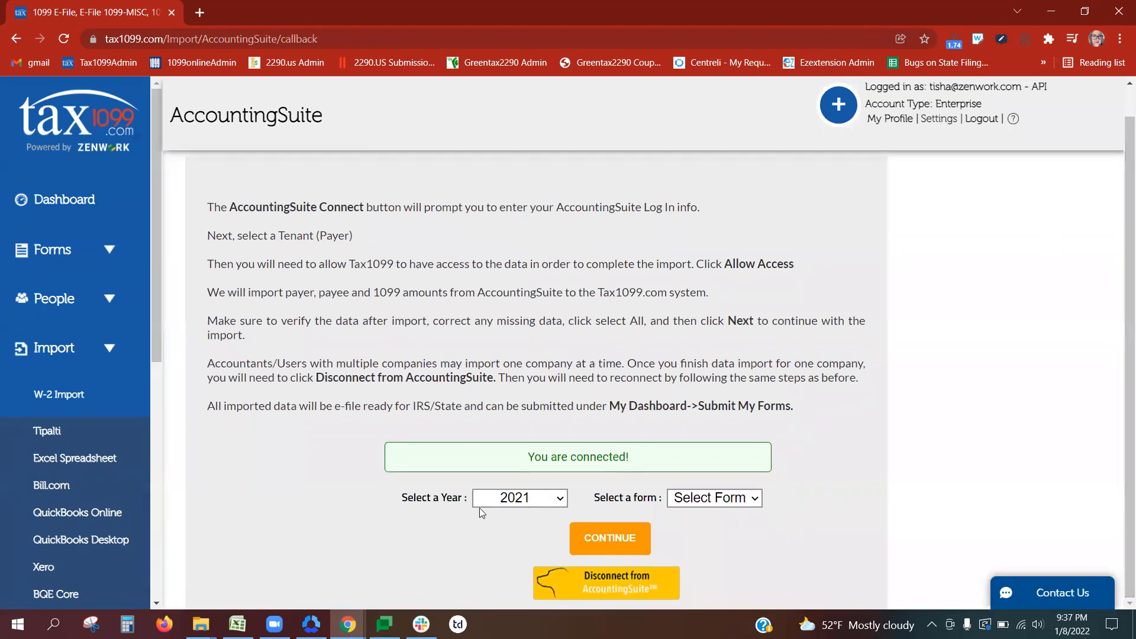
left_click(551, 504)
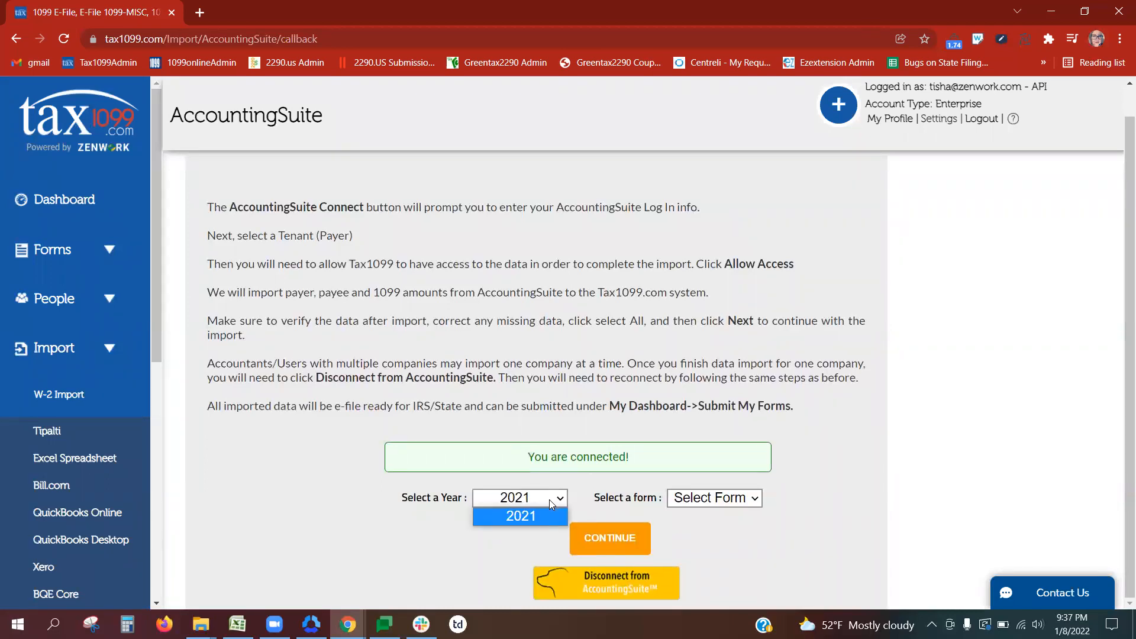
left_click(549, 499)
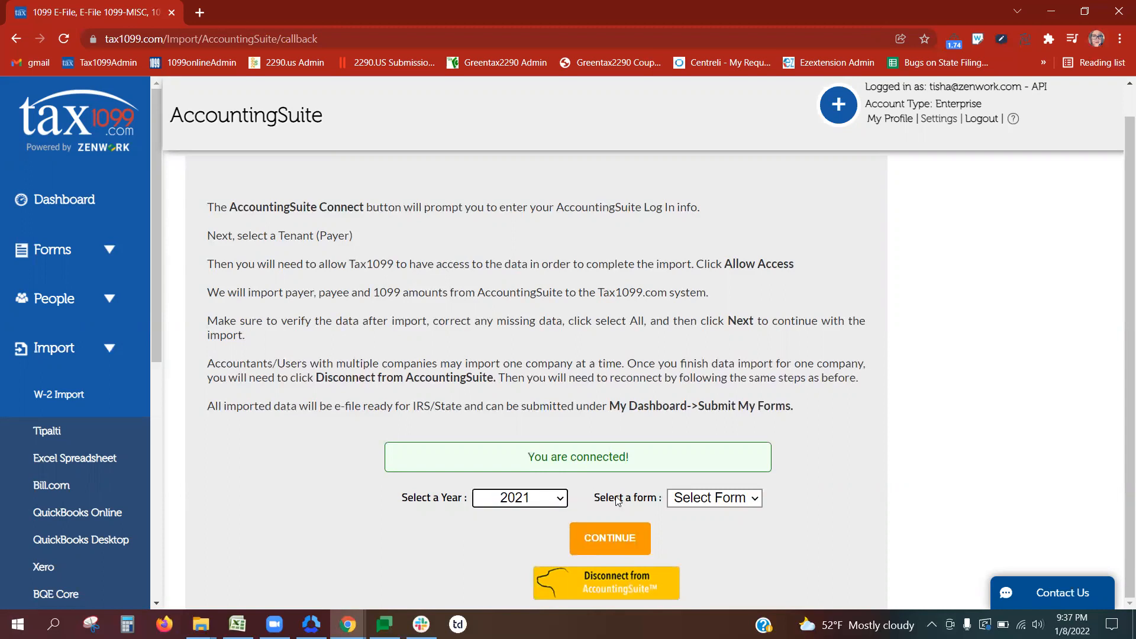
left_click(707, 505)
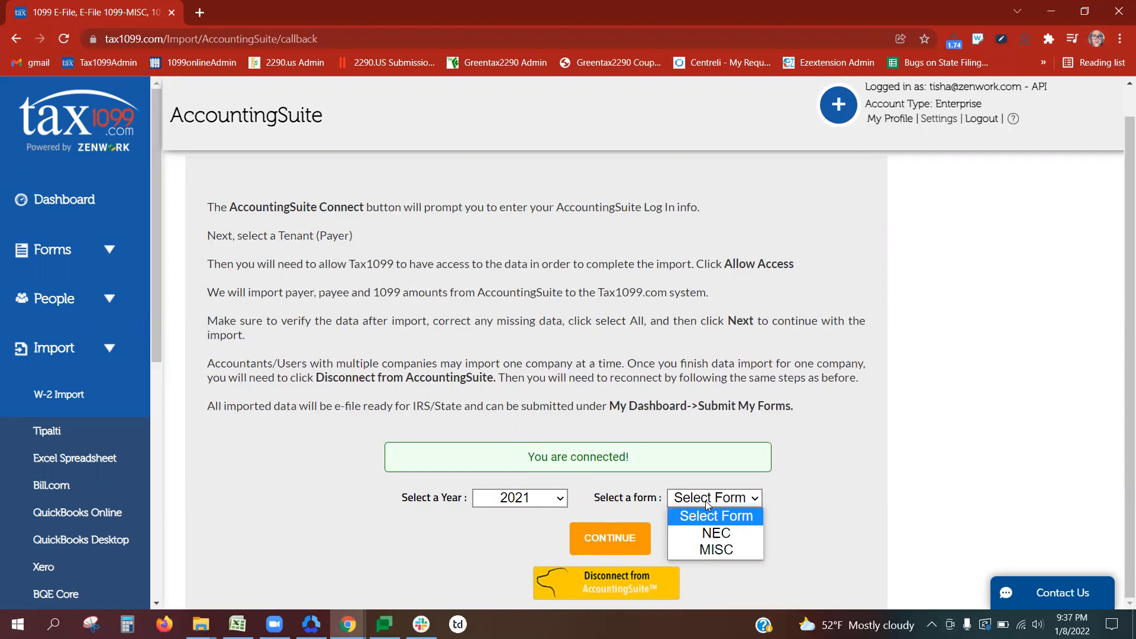
left_click(714, 532)
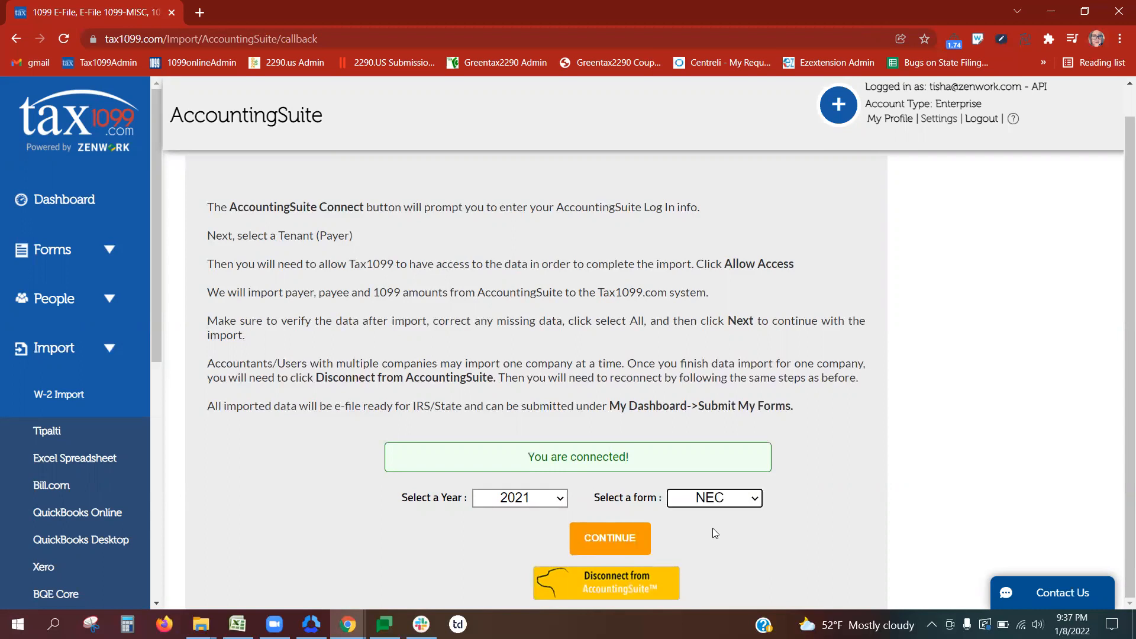
left_click(601, 536)
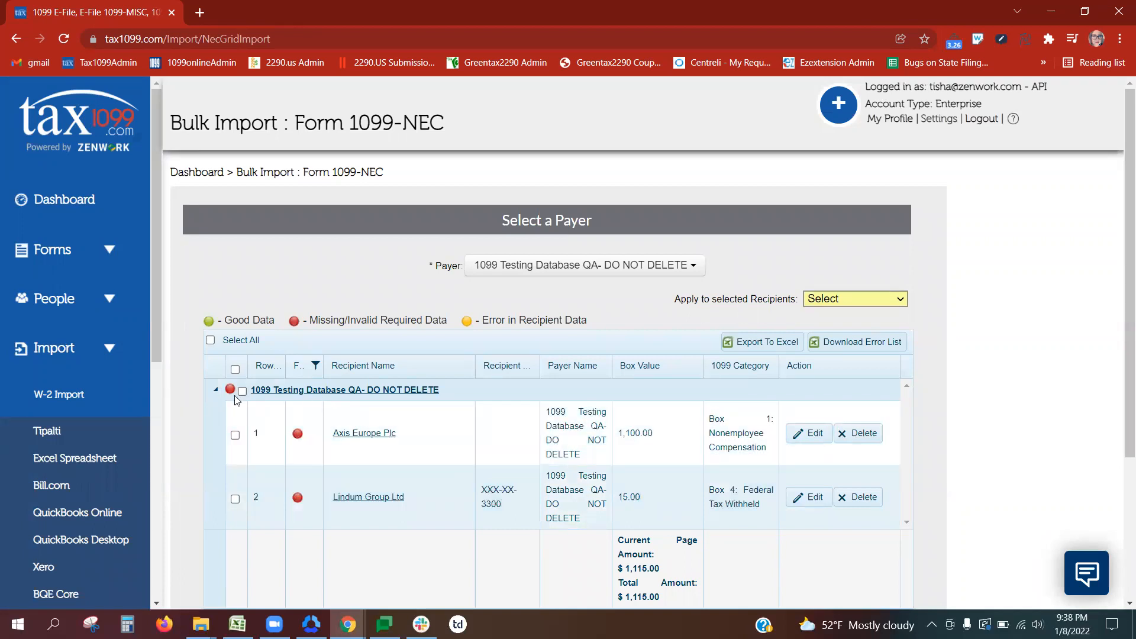
Step: Enter the payer's EIN and phone number in the payer details and update the record
left_click(281, 390)
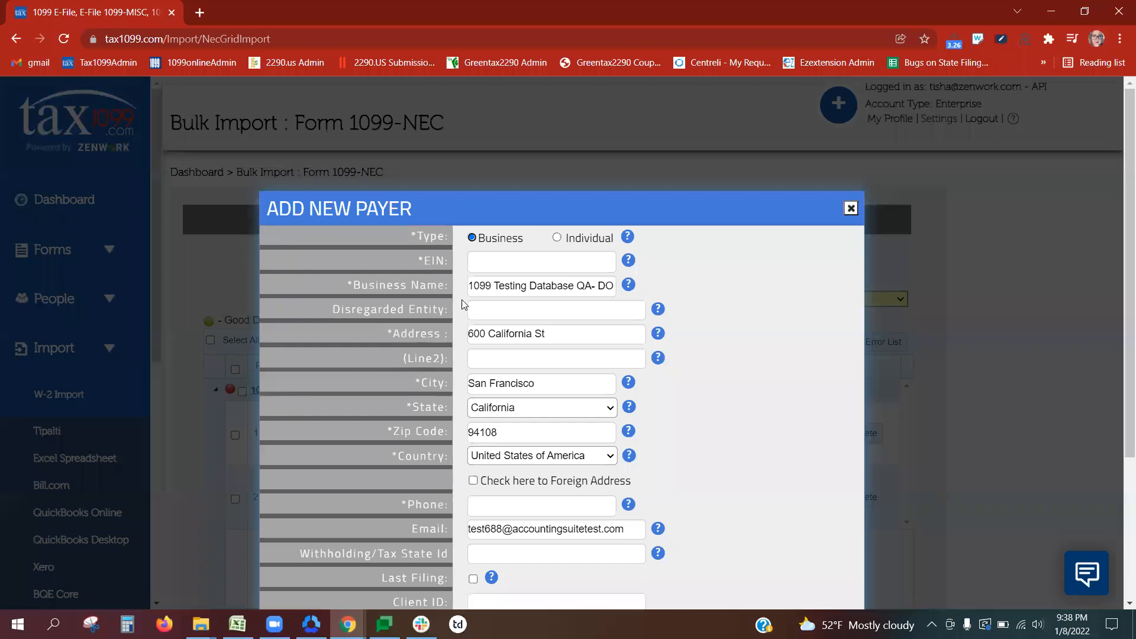
left_click(488, 265)
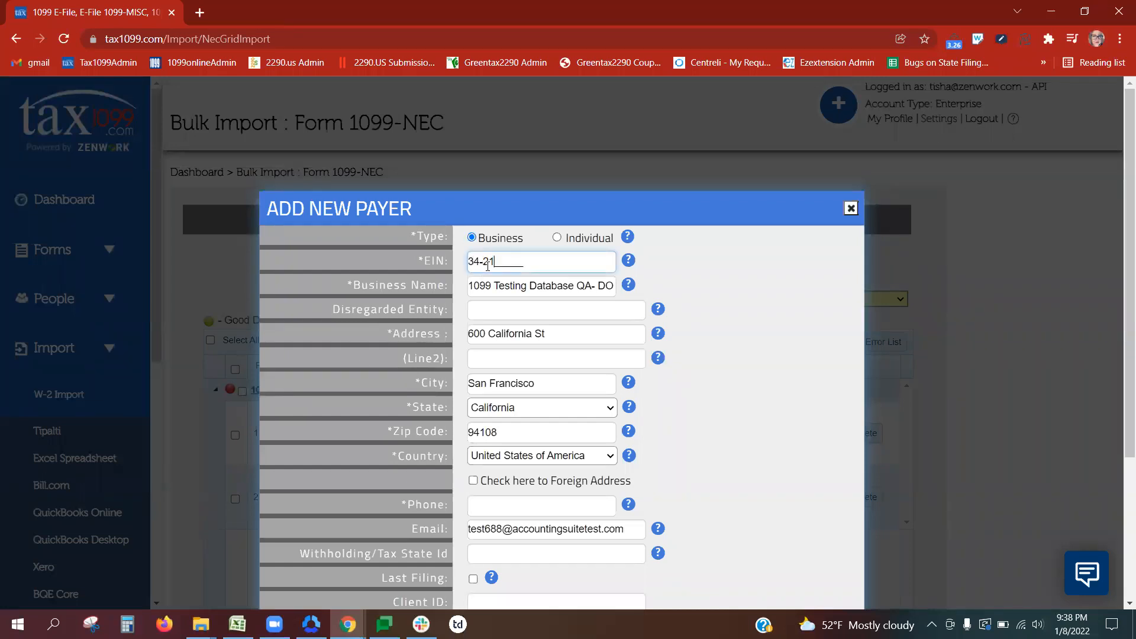
left_click_drag(1121, 173, 1120, 244)
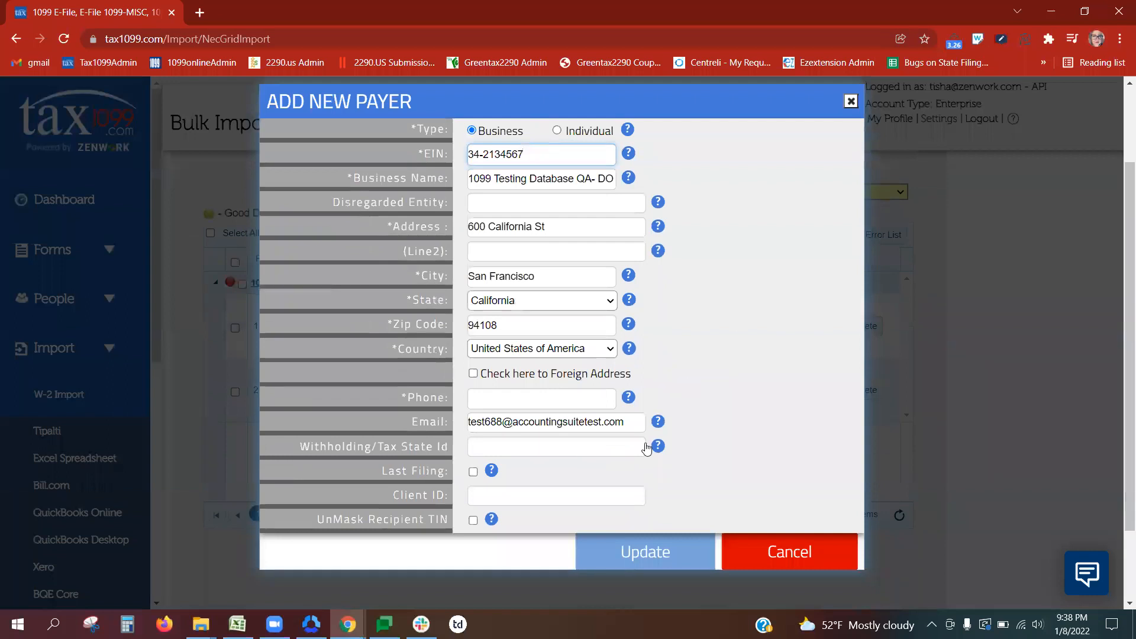
left_click(639, 552)
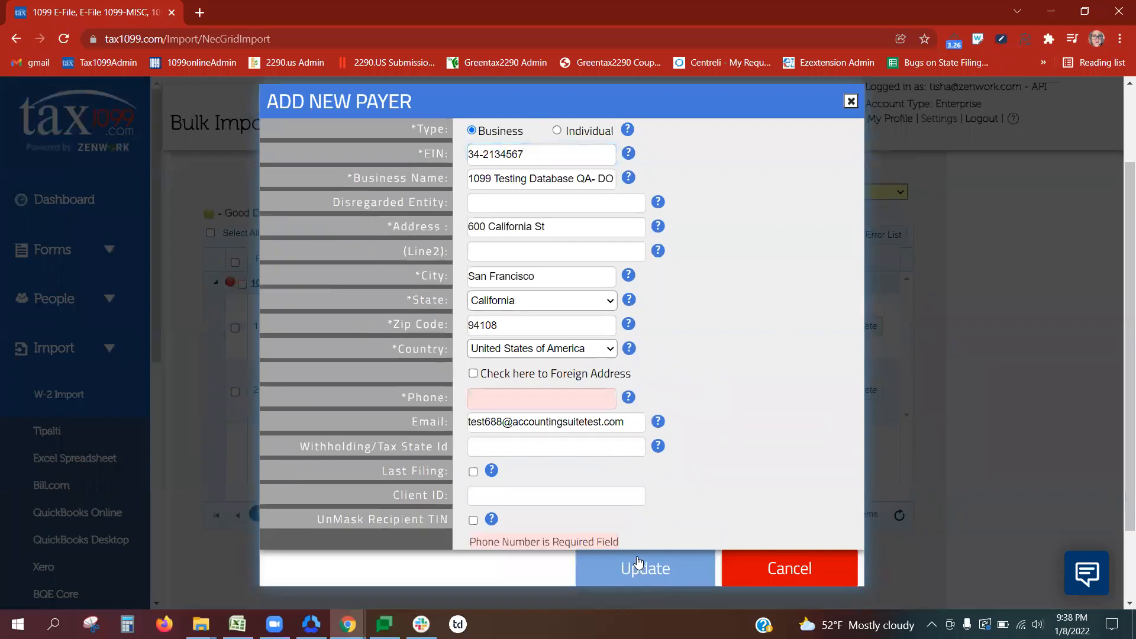
left_click(560, 398)
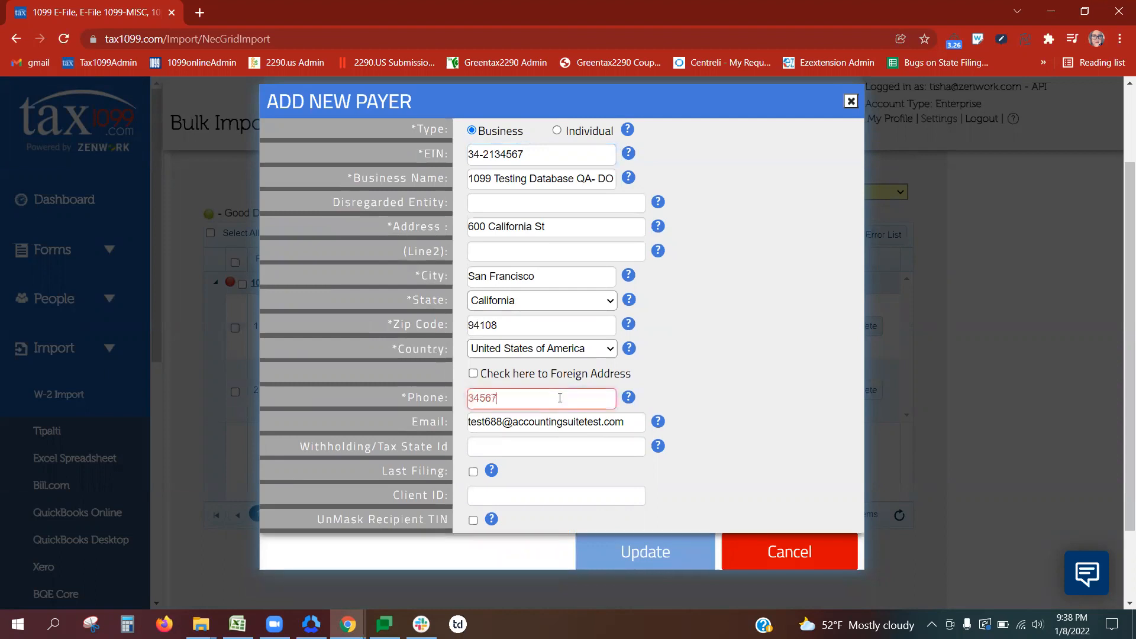
left_click(618, 560)
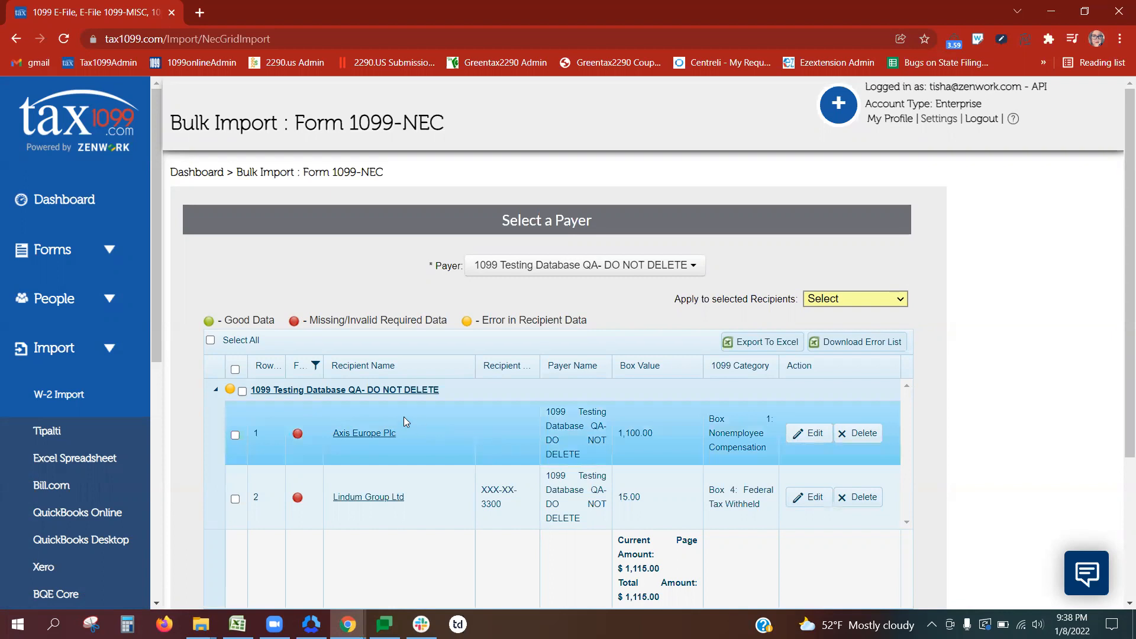
Step: Open the Axis Europe Plc recipient record and set its type to Individual
left_click(364, 434)
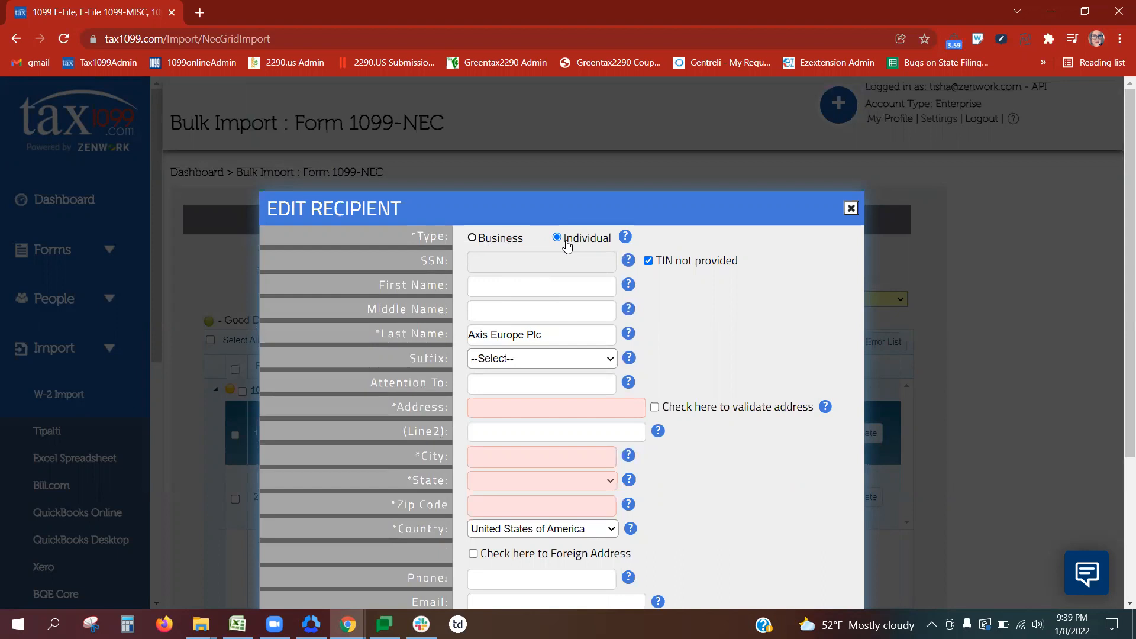
Step: Replace the company name with the recipient's individual first and last name
left_click_drag(548, 335, 441, 342)
key("BackSpace")
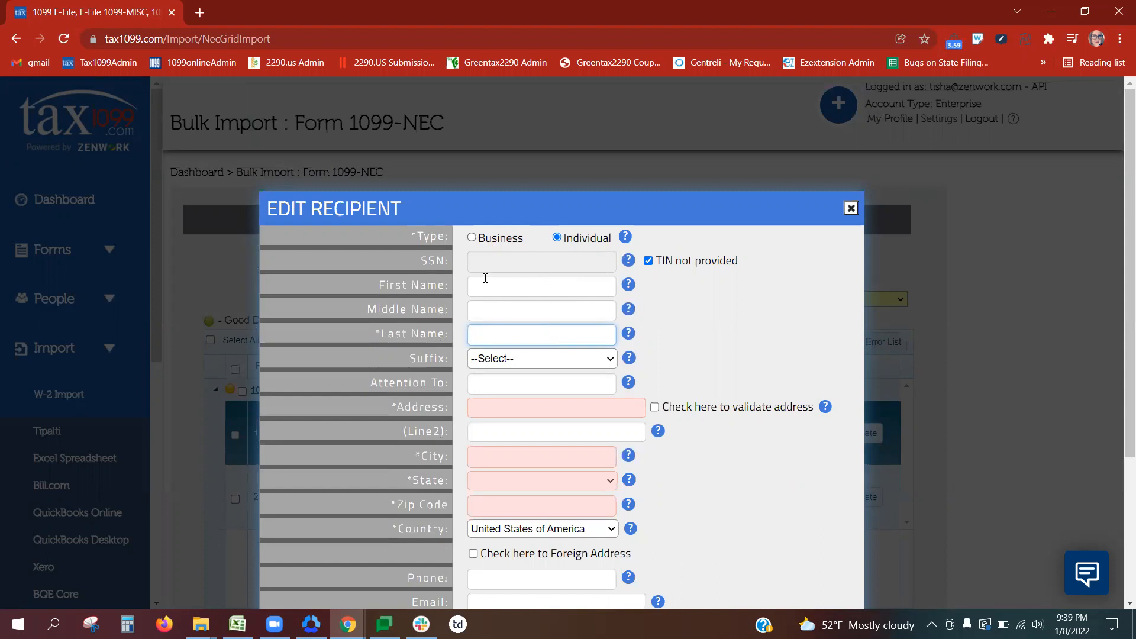
left_click(484, 287)
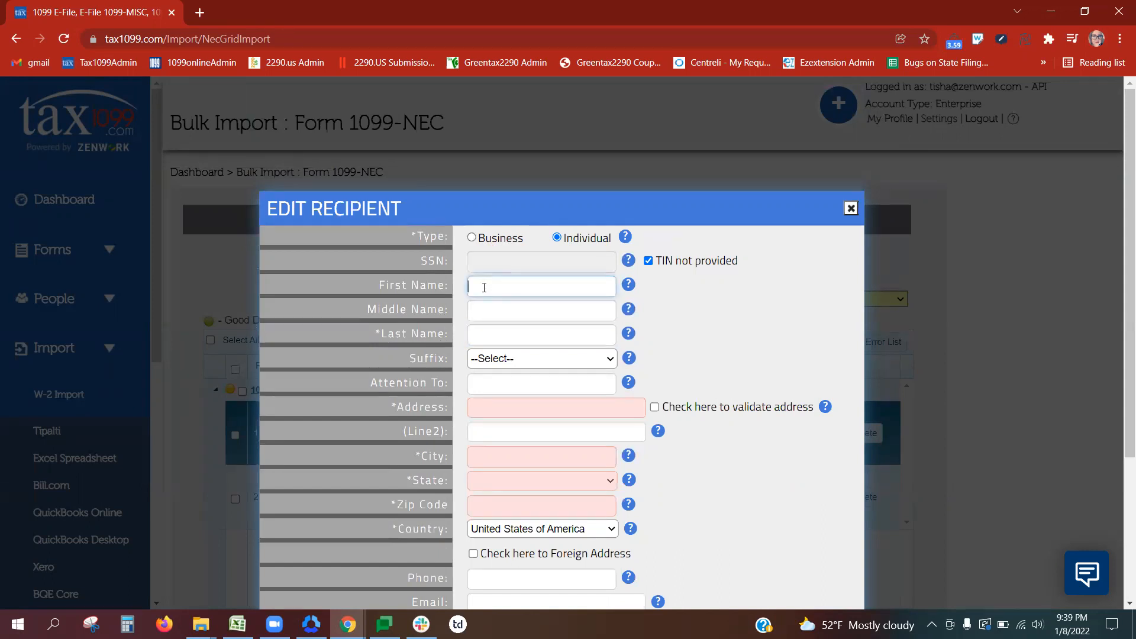
key("Tab")
key("Tab")
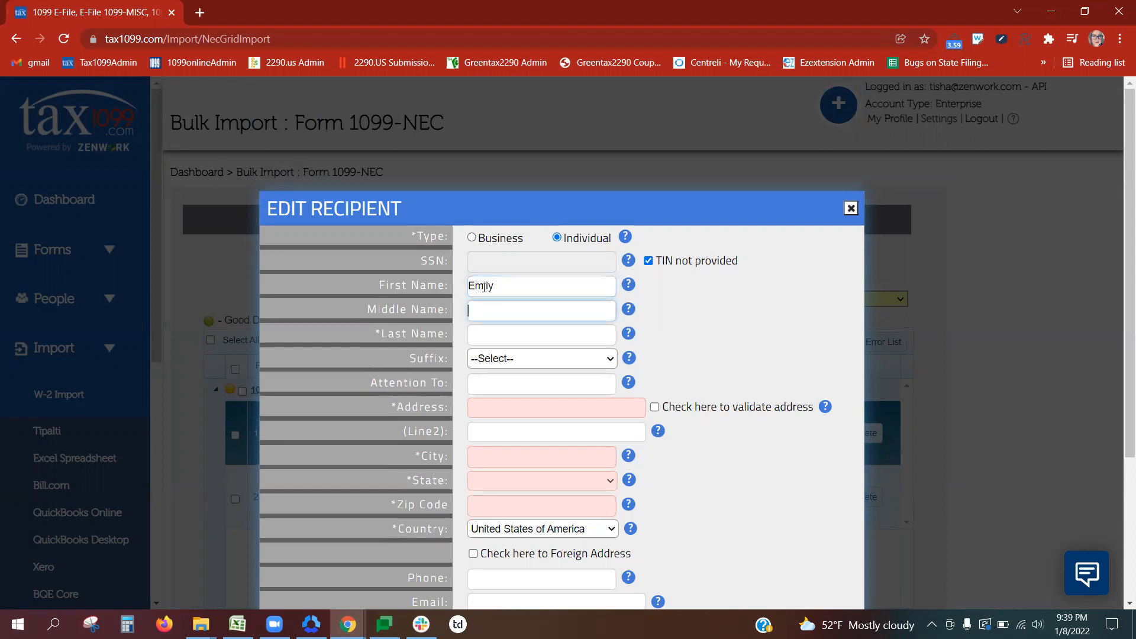
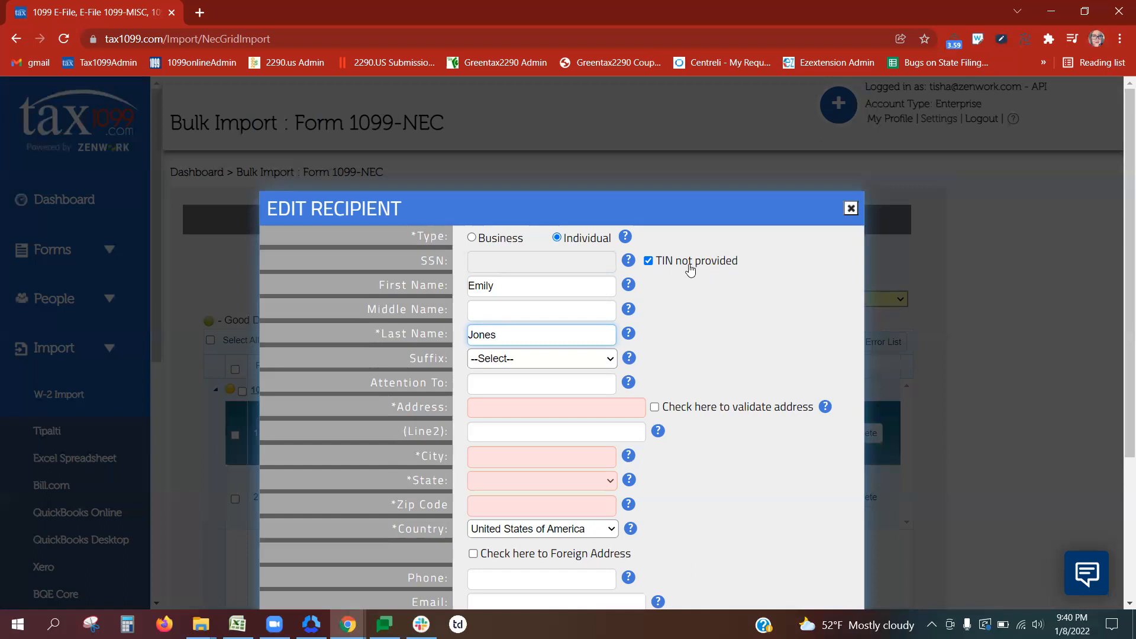
Step: Enter the recipient's SSN and street address in Oklahoma City, Oklahoma, zip 73159
left_click(649, 262)
left_click(581, 258)
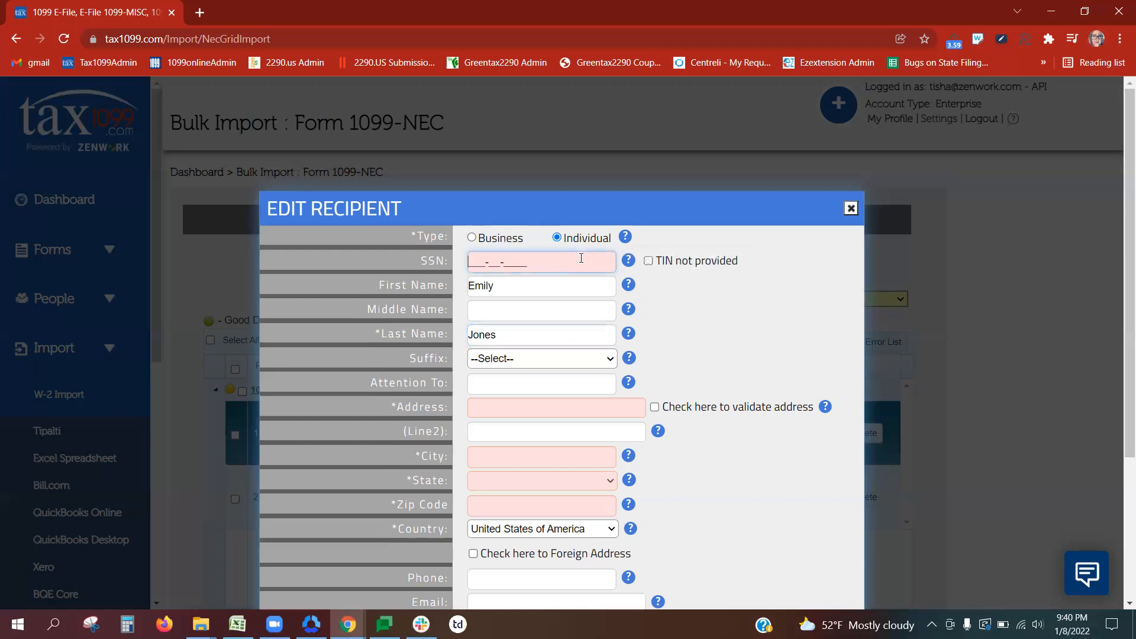
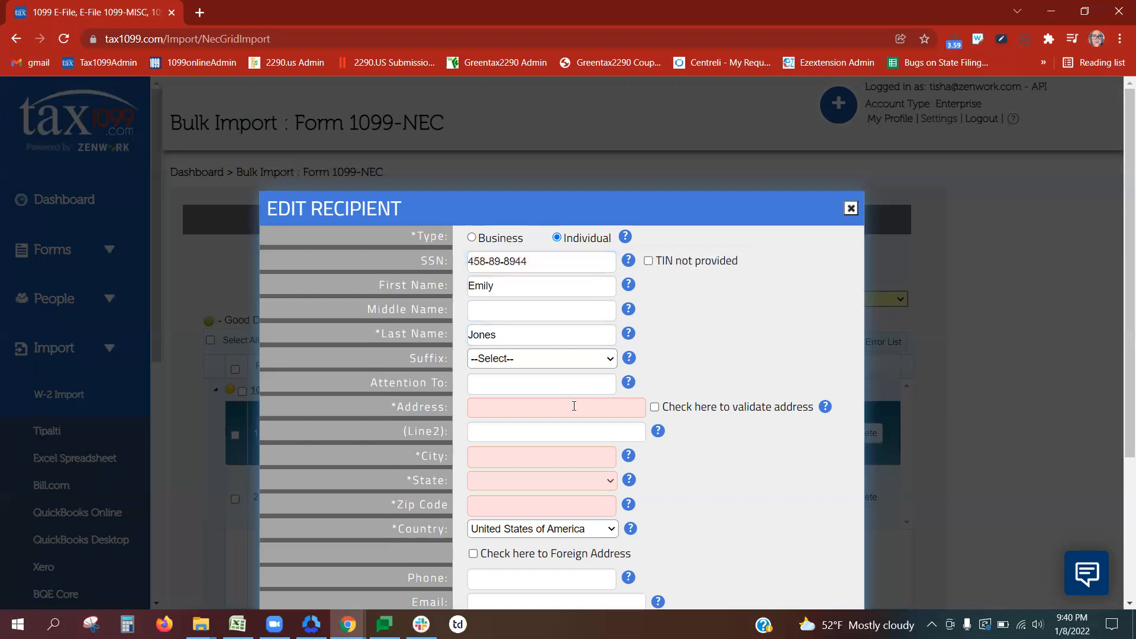
left_click(548, 410)
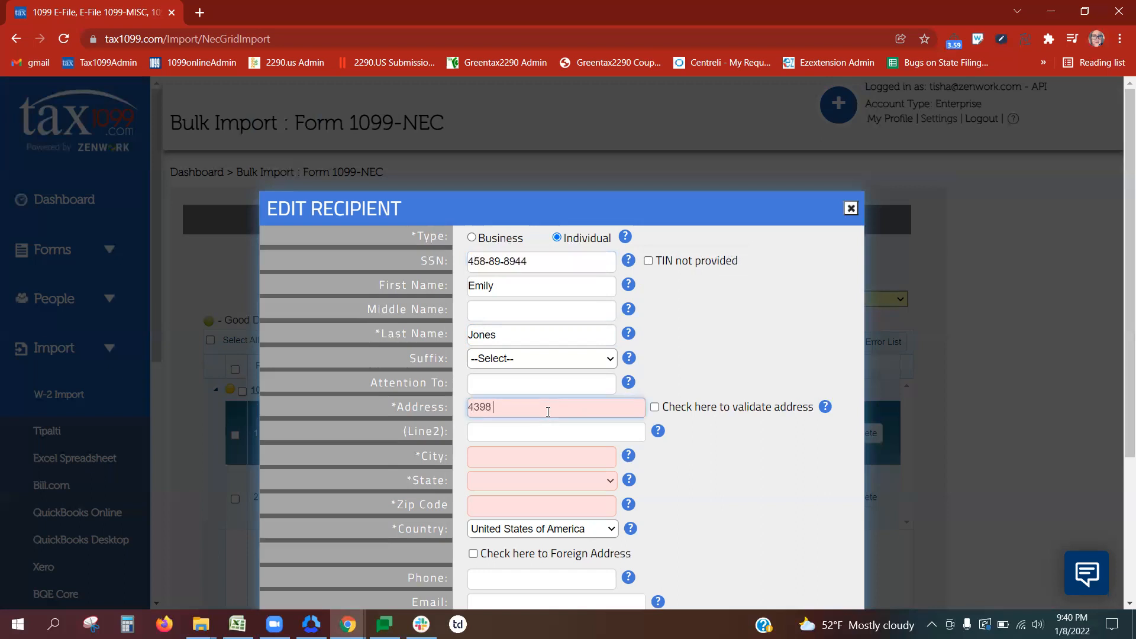
key("Tab")
key("Tab")
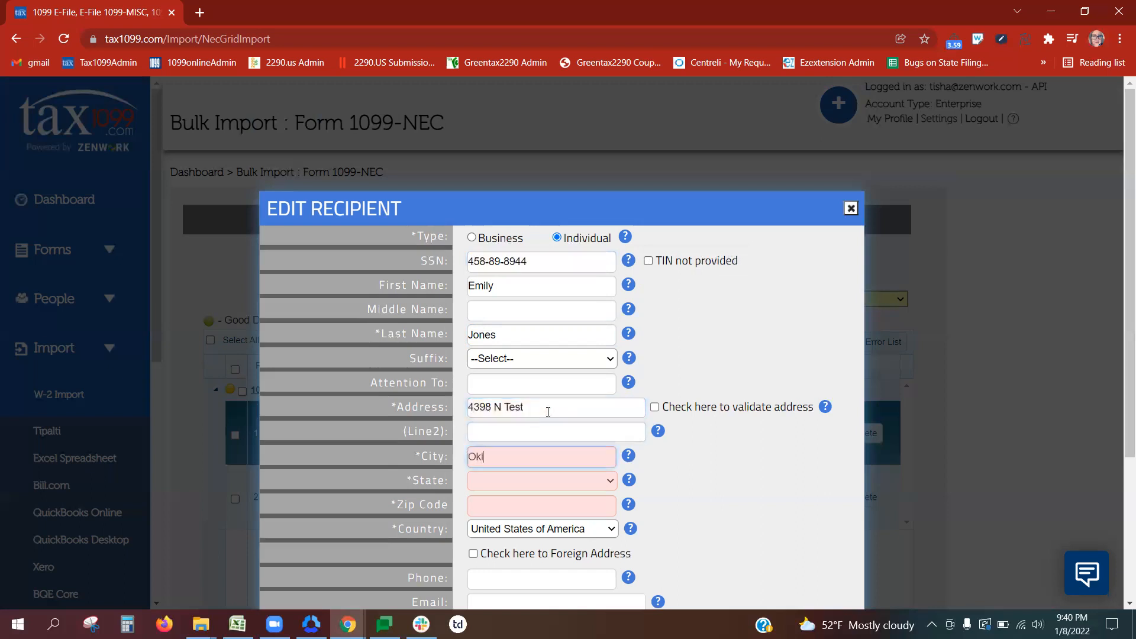
key("BackSpace")
key("BackSpace")
key("Tab")
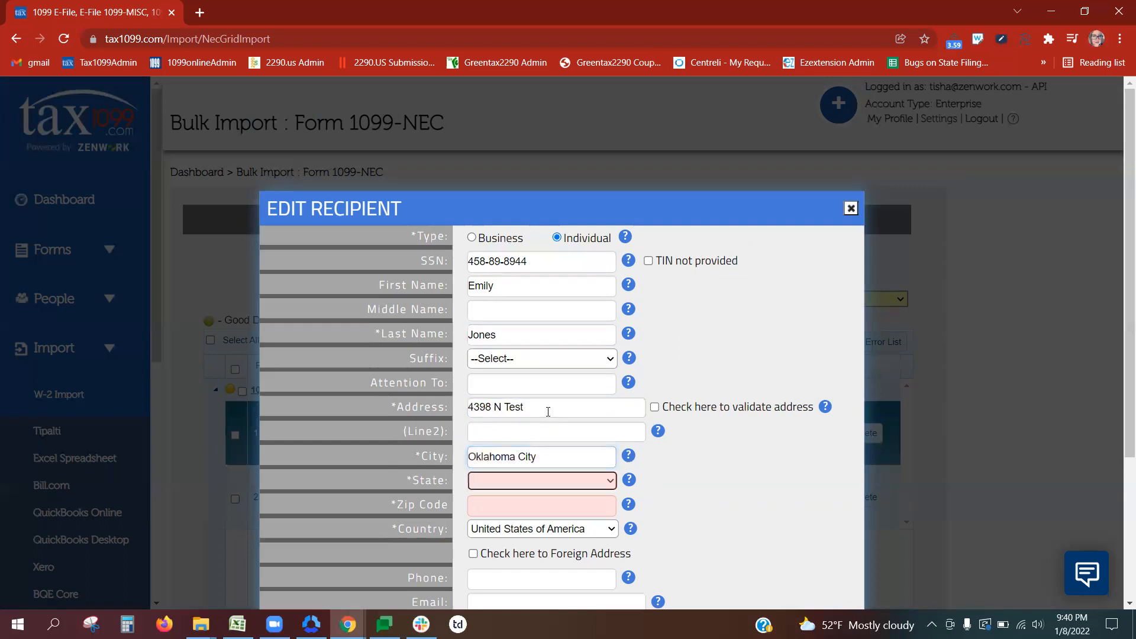
key("Tab")
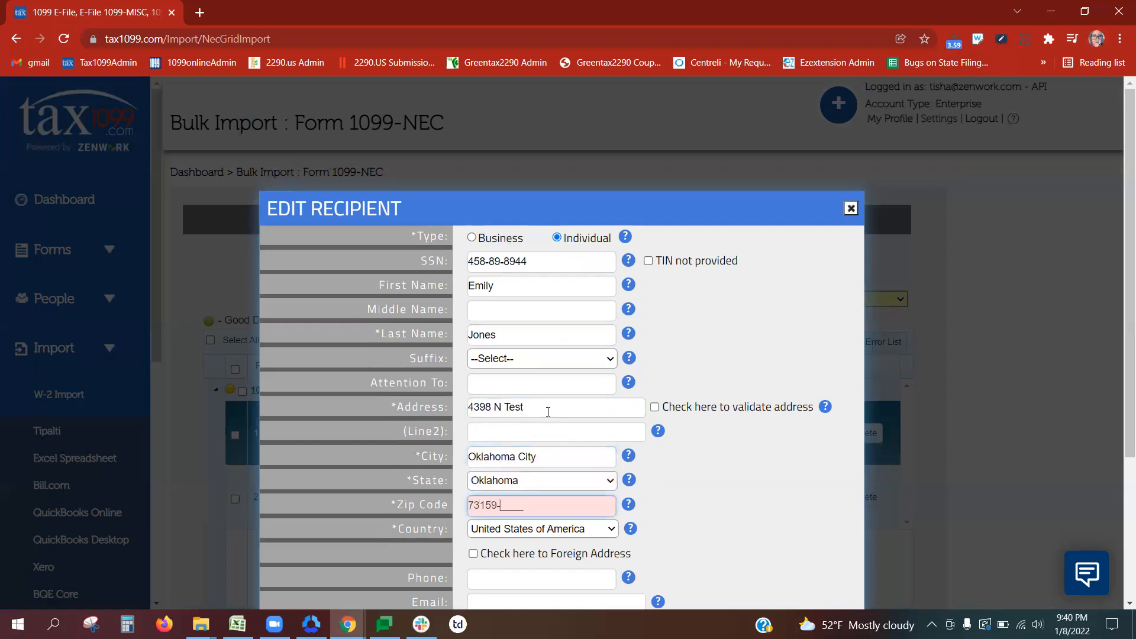
Step: Add the recipient's e-mail and client recipient ID, then save the record
scroll(1118, 209, "down", 3)
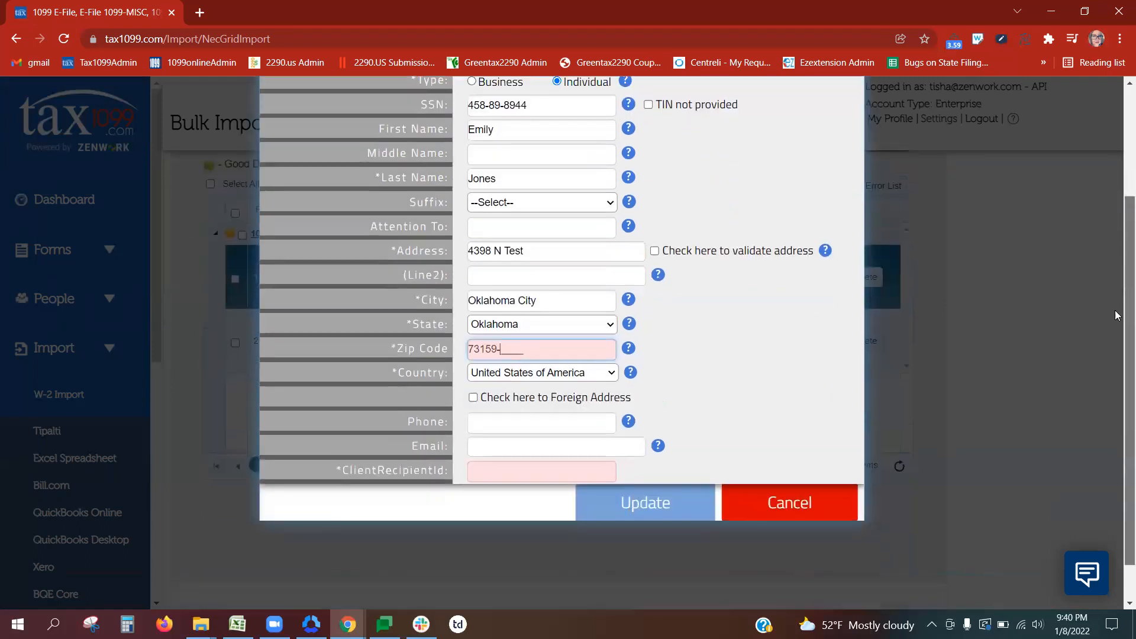
left_click(515, 447)
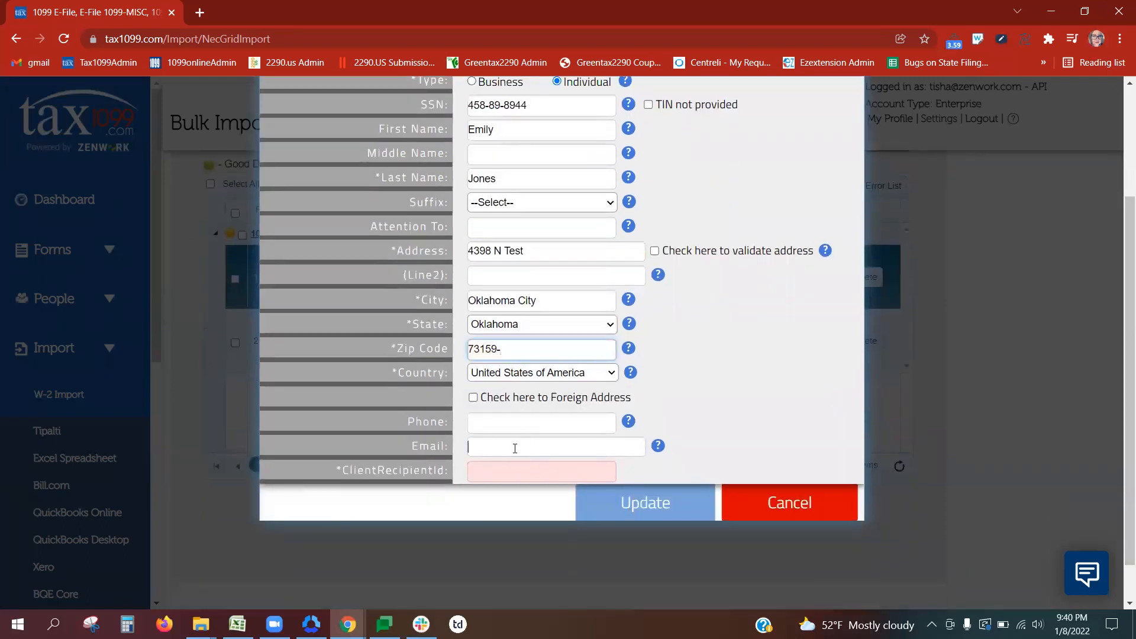
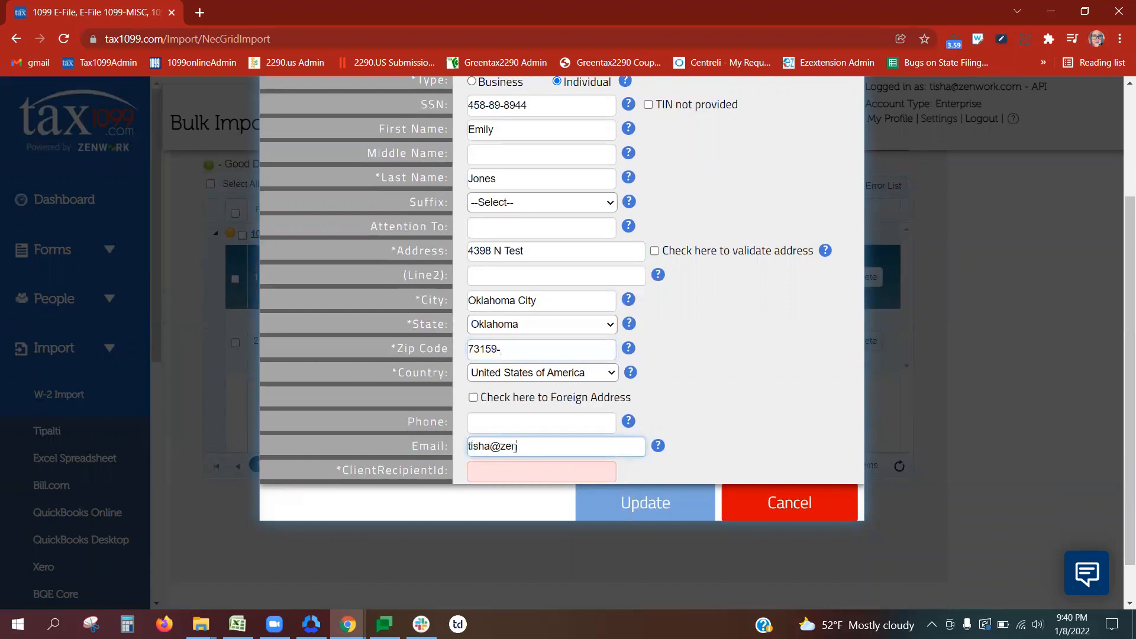
left_click(495, 475)
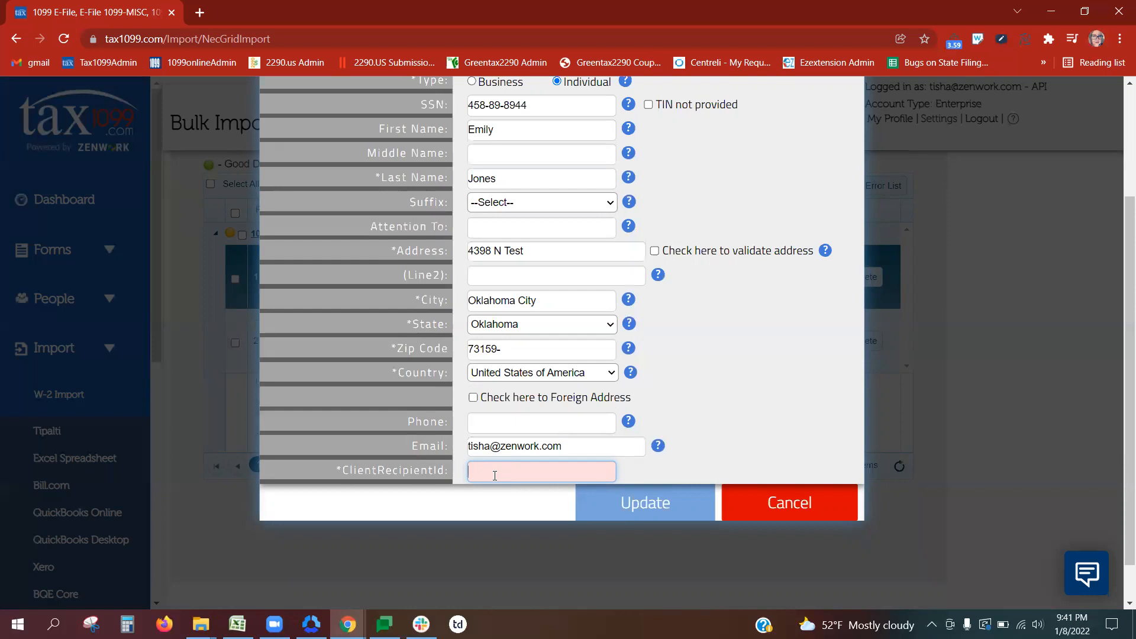
type("47875865")
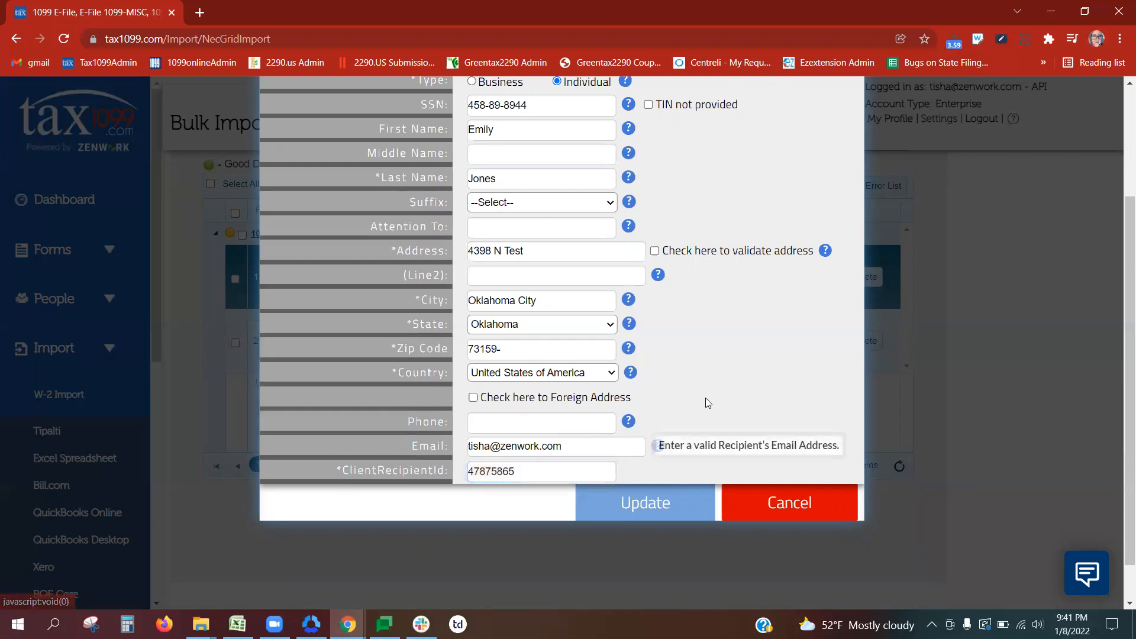
left_click(625, 503)
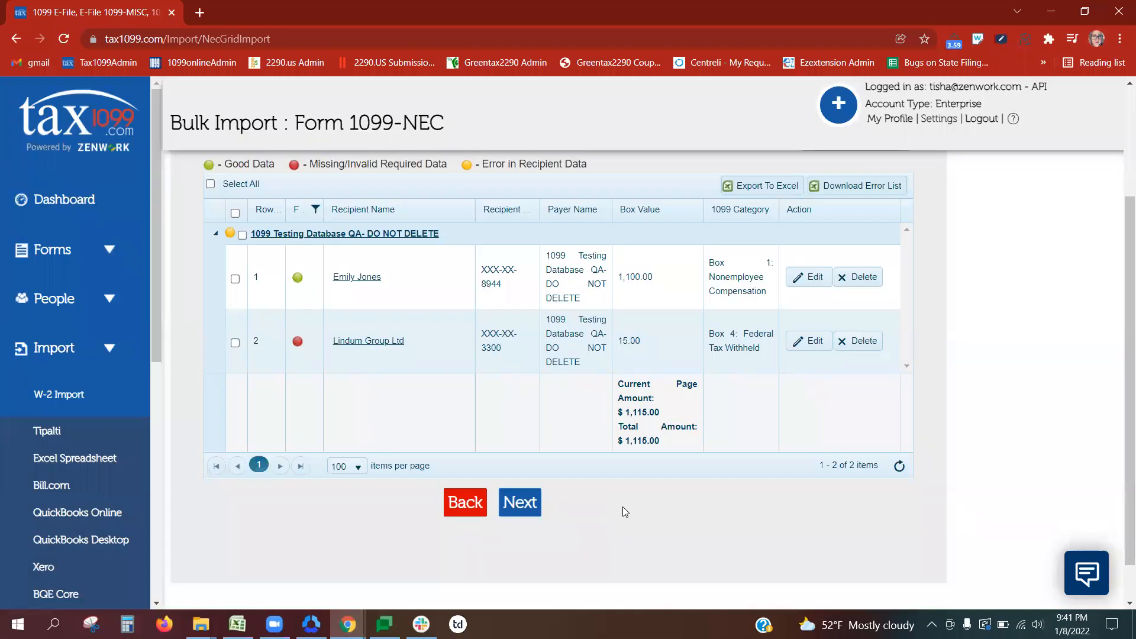
Step: Open Lindum Group Ltd's record, switch its type to Business, and acknowledge the name-check alert
left_click(408, 359)
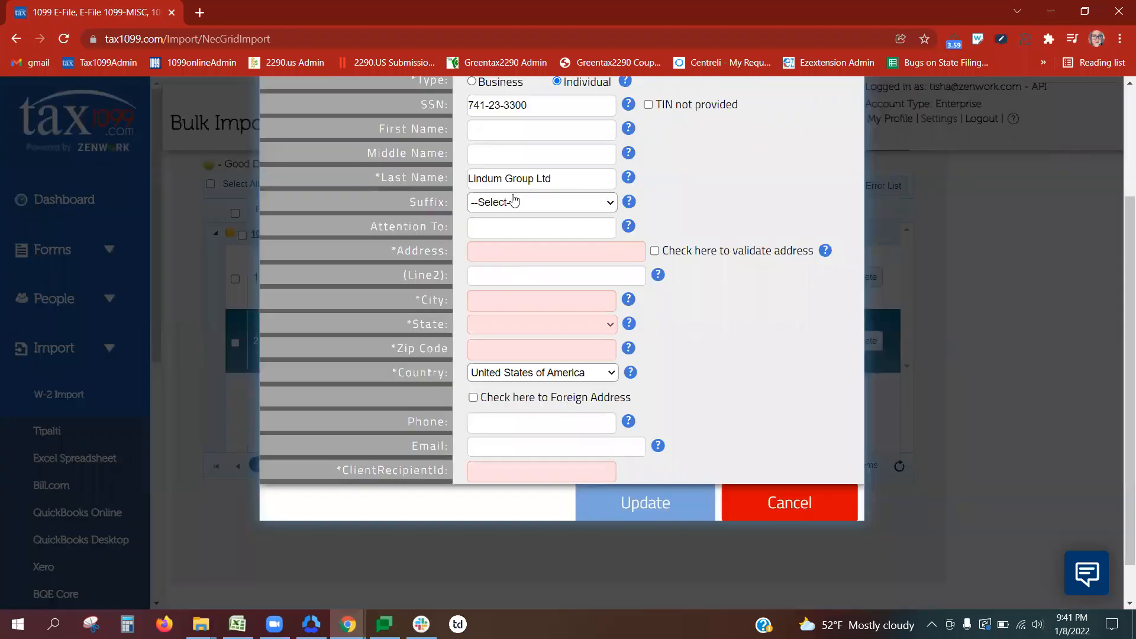
scroll(728, 185, "up", 2)
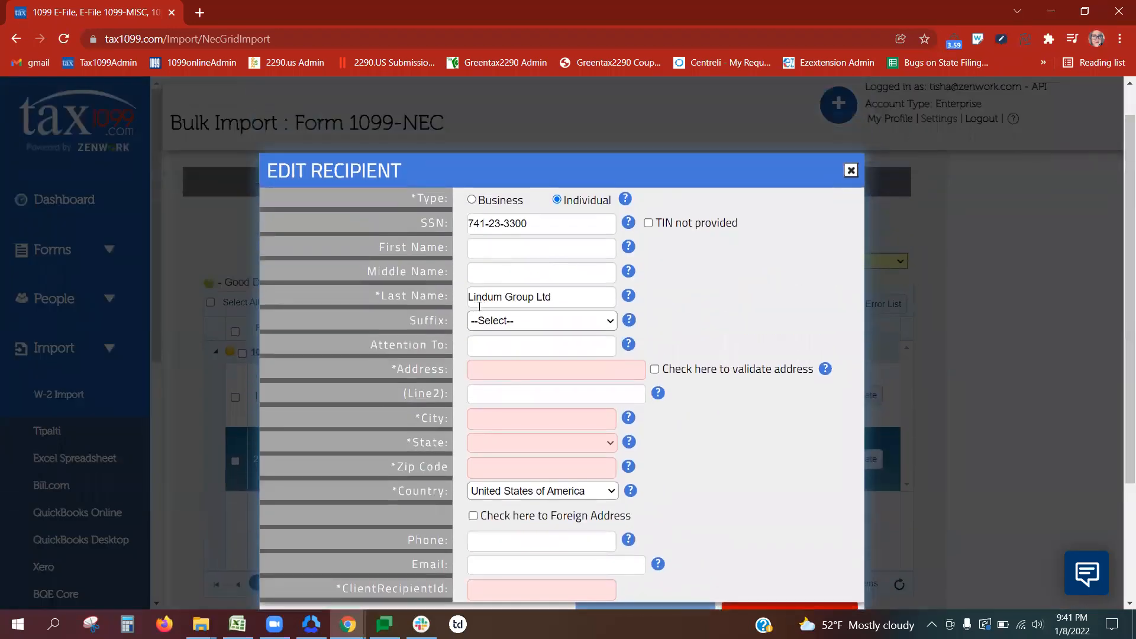
left_click(472, 200)
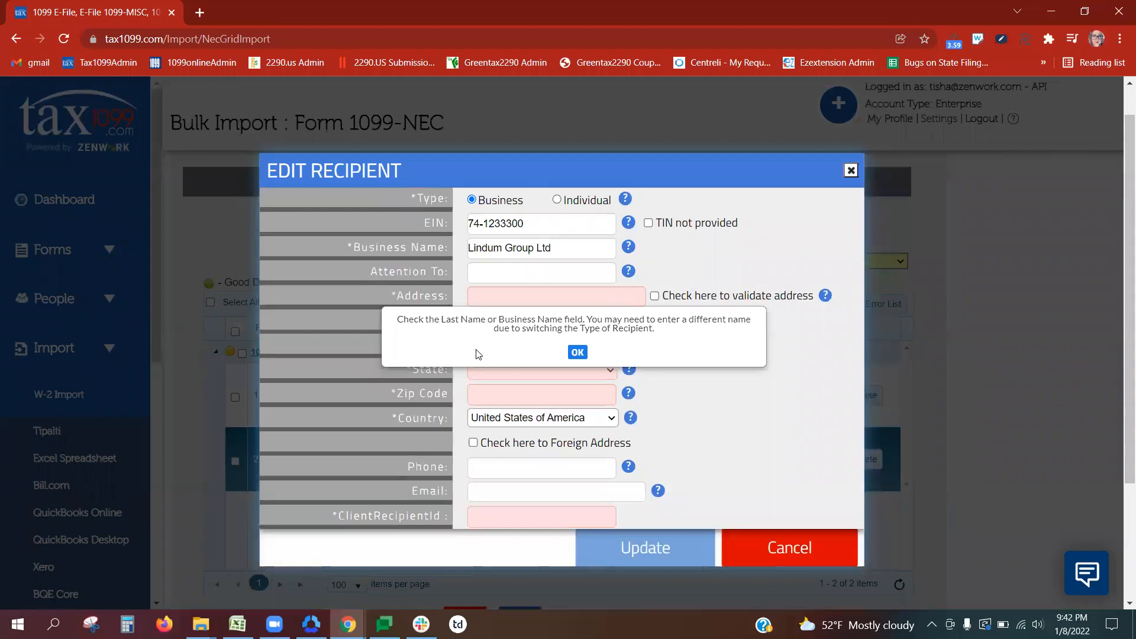
left_click(578, 354)
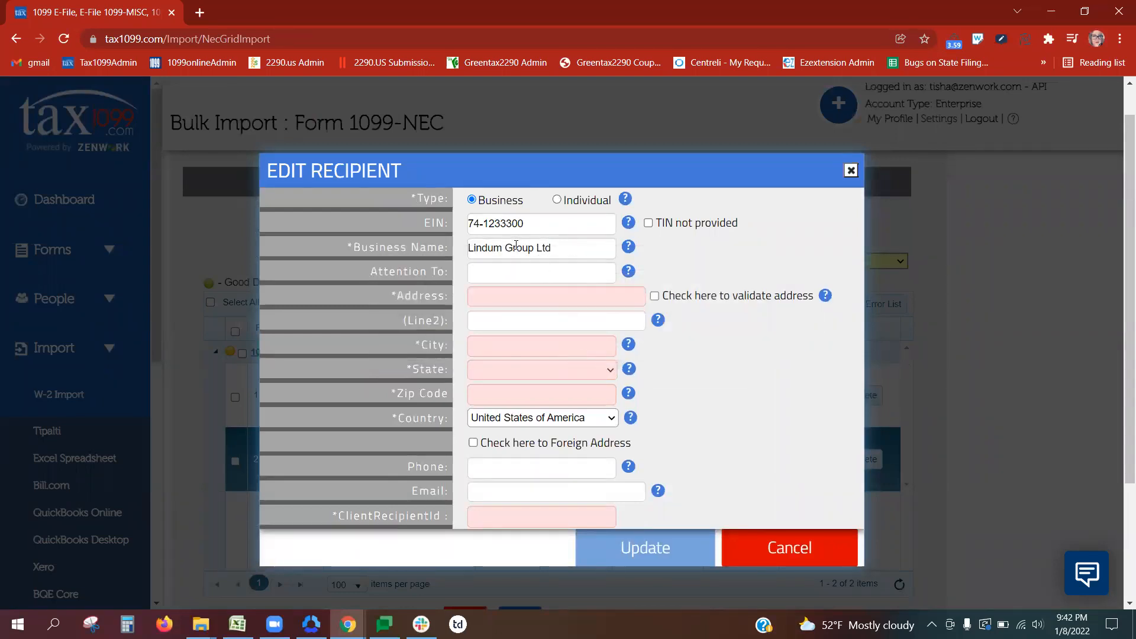
Step: Enter Lindum Group Ltd's street address in Oklahoma City, Oklahoma, with zip 73159
left_click(487, 292)
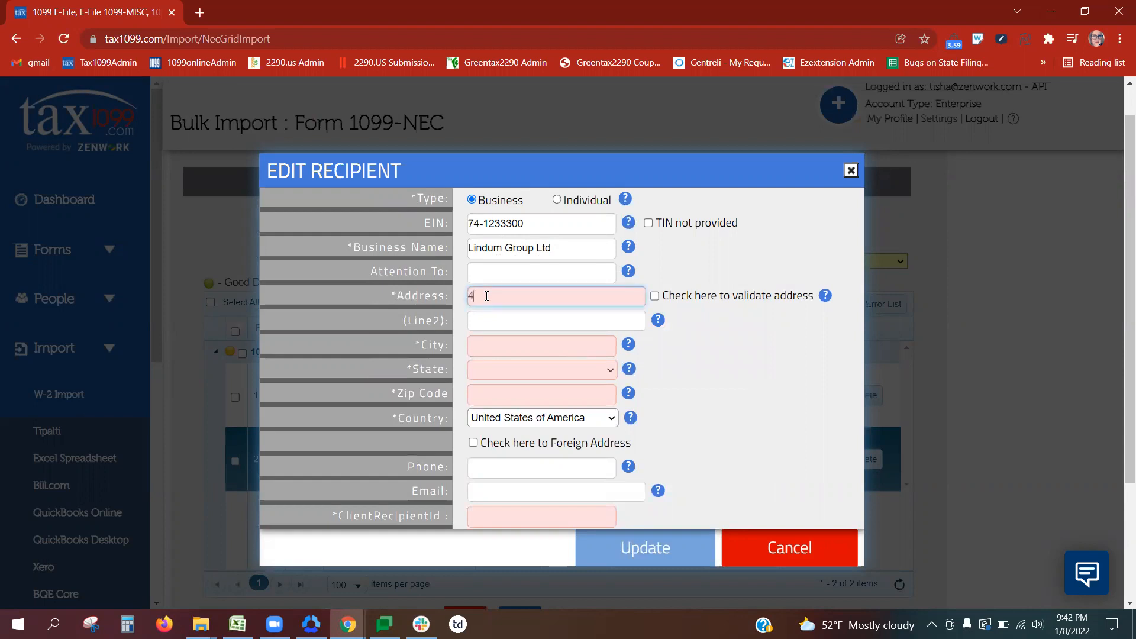
key("Tab")
key("Tab")
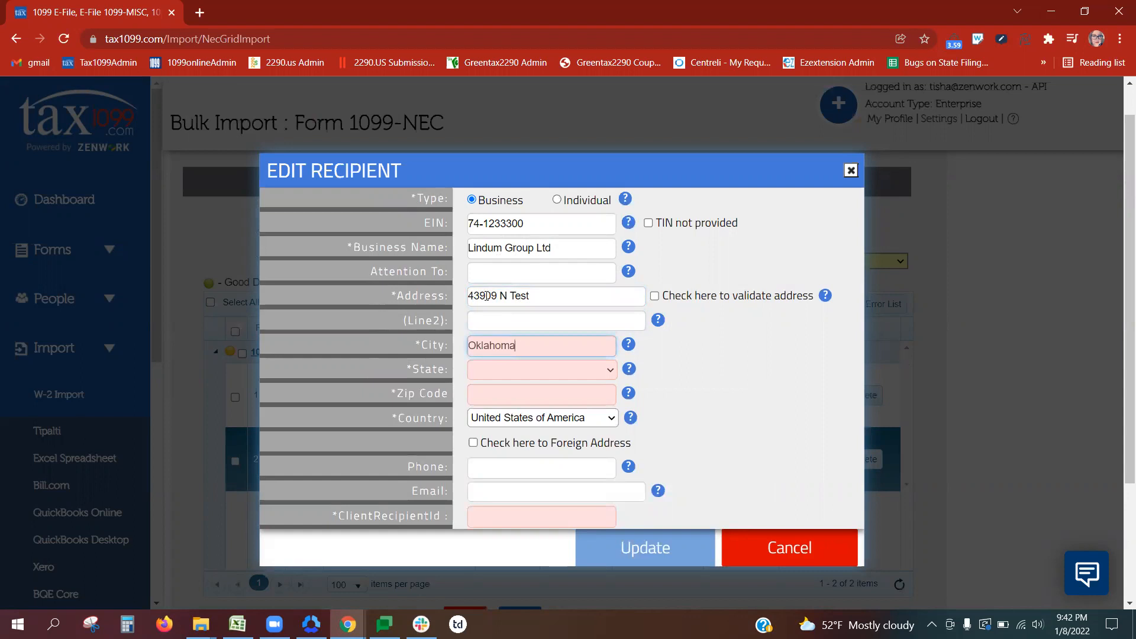
key("Tab")
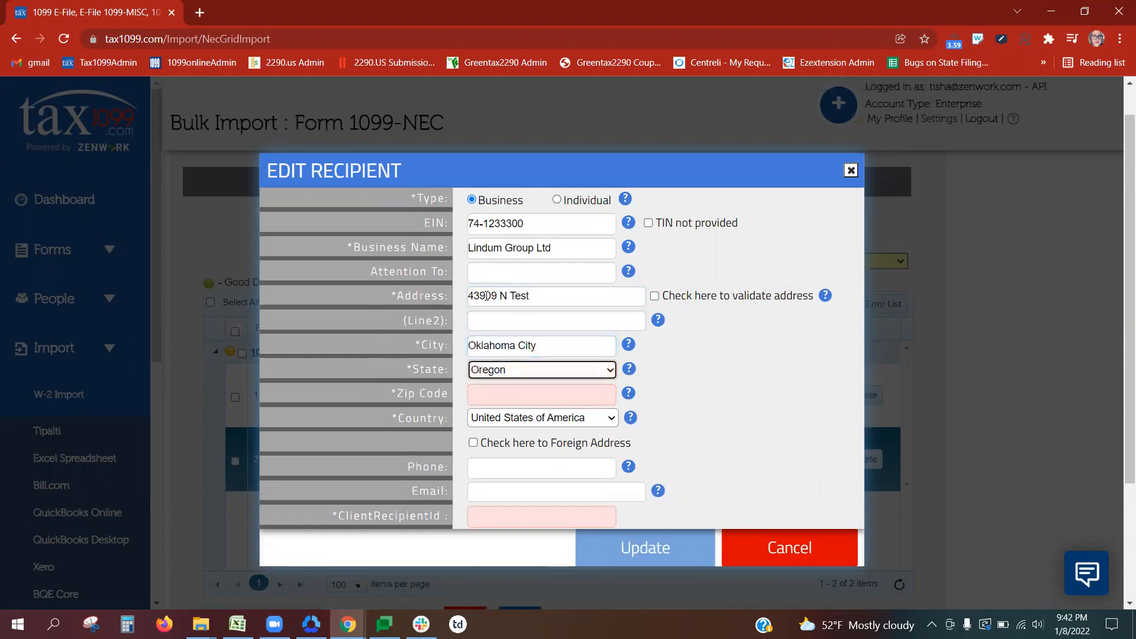
key("Tab")
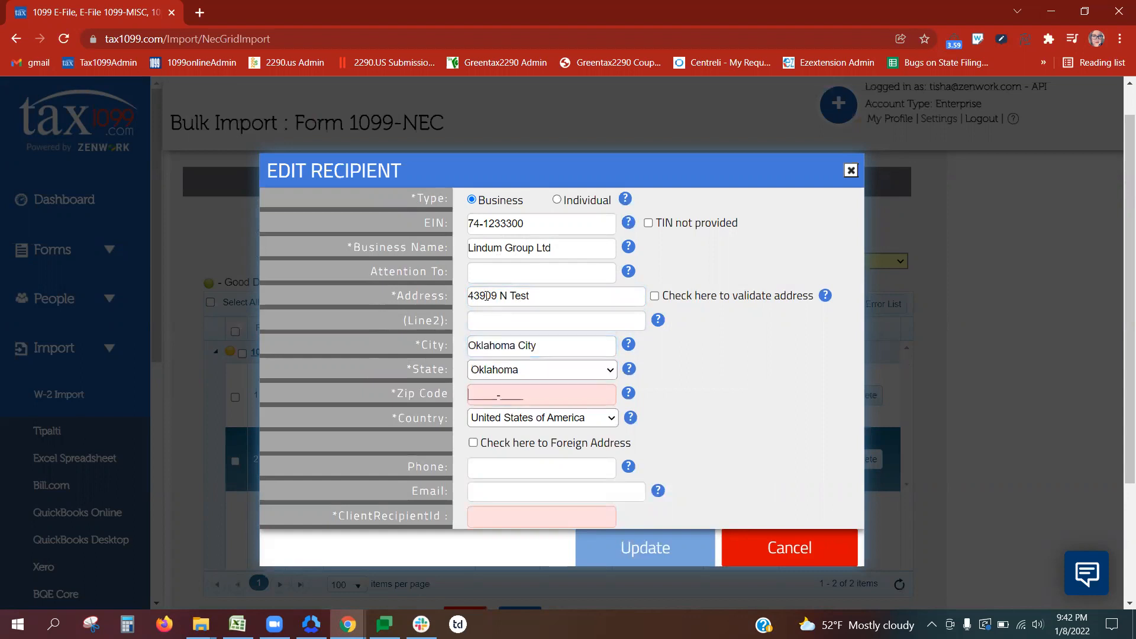
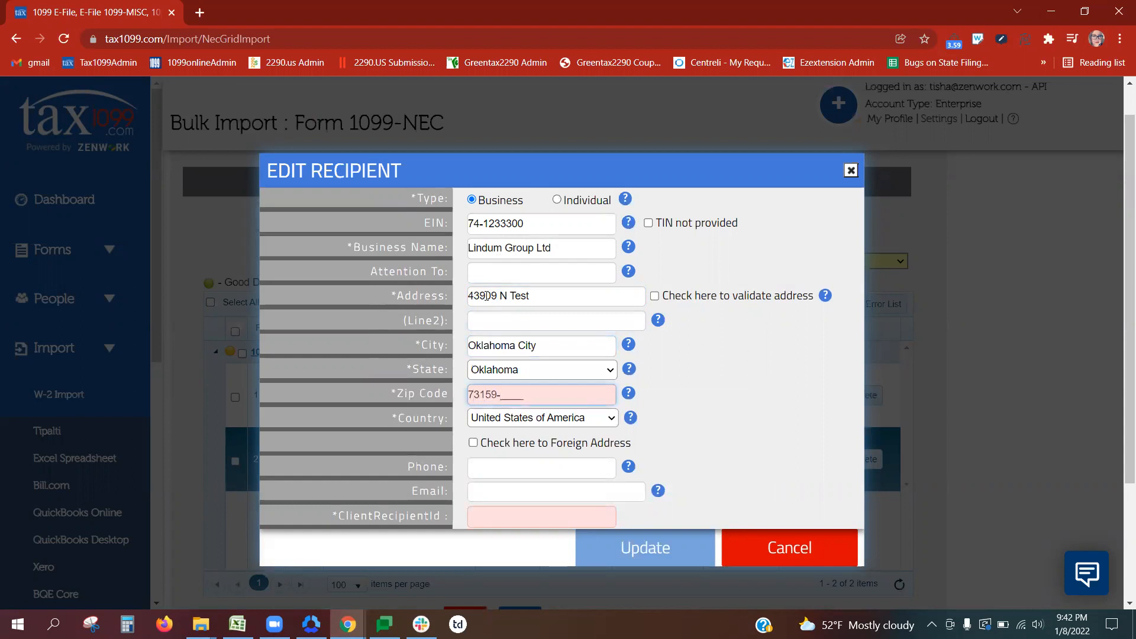
Step: Add the business's e-mail and client recipient ID, then save the record
left_click(495, 490)
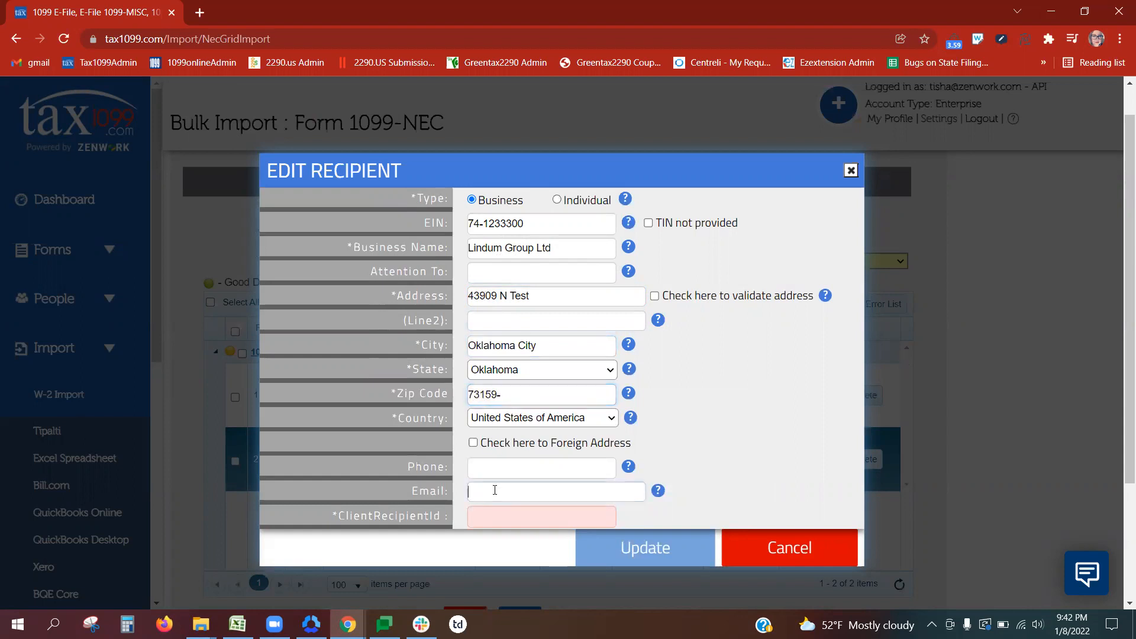
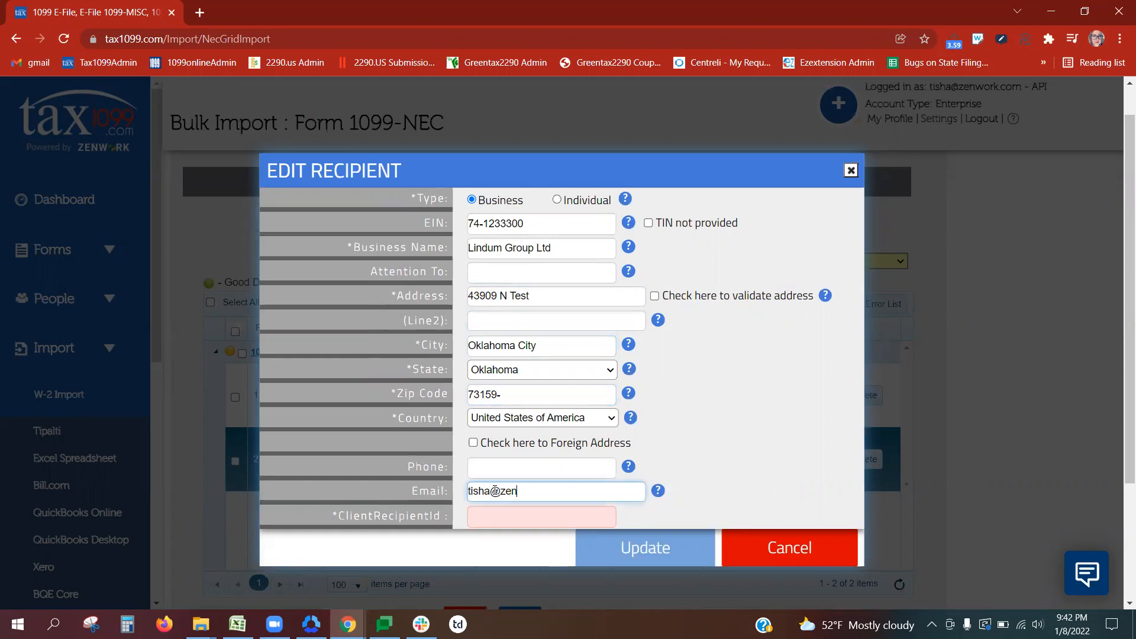
key("Tab")
type("43930394")
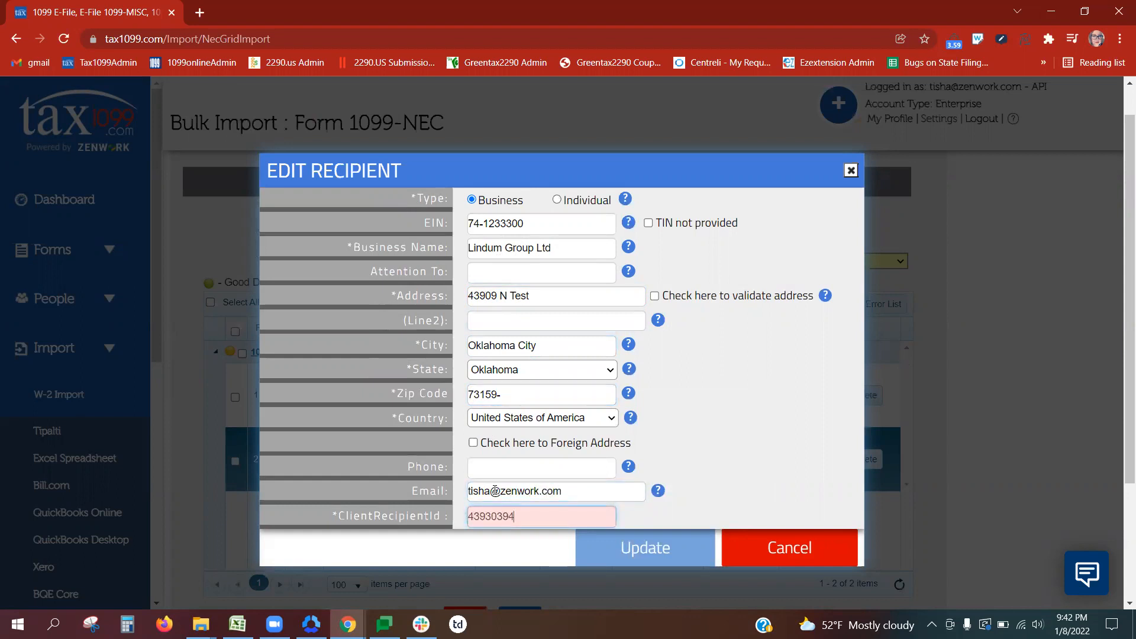
left_click(649, 547)
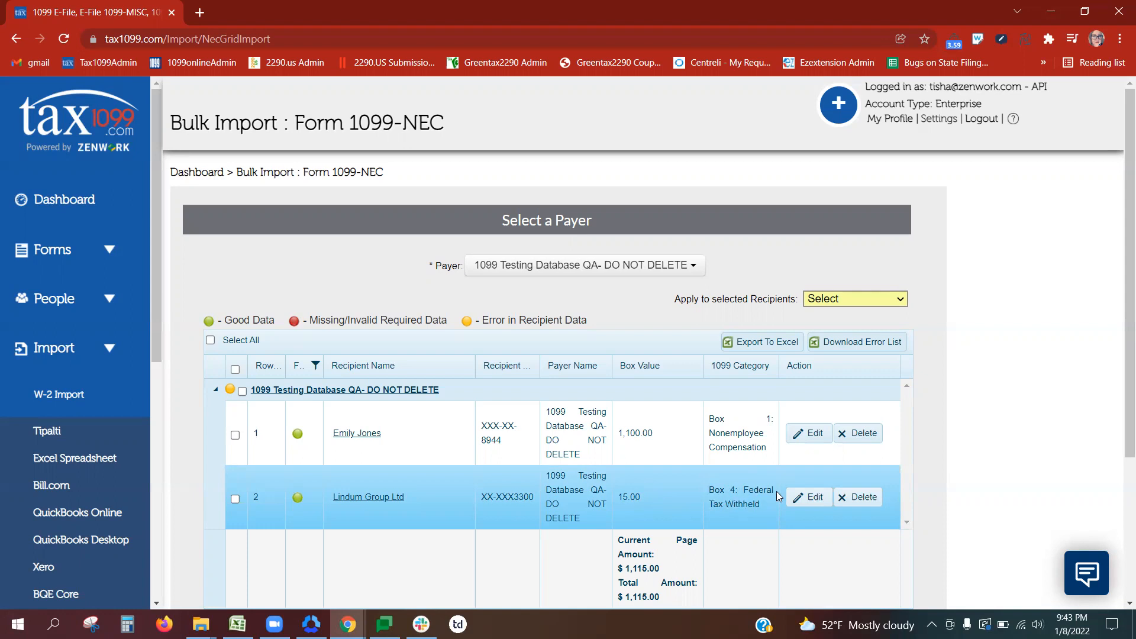
Step: Open Lindum Group Ltd's row in the import grid for inline editing
left_click(808, 497)
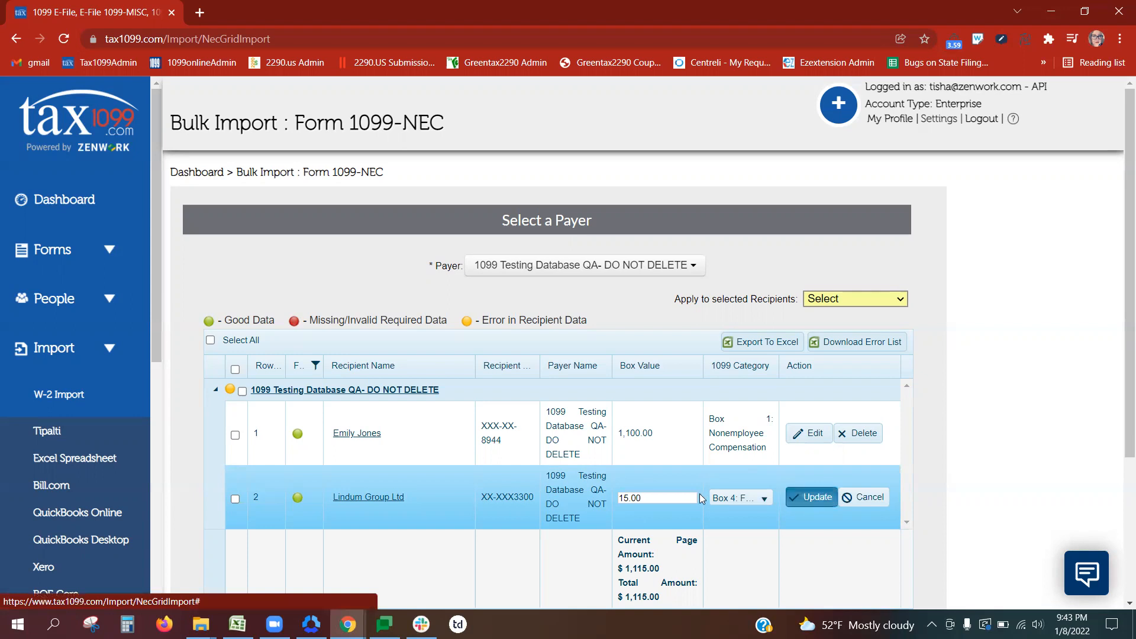
Step: Change Lindum Group Ltd's box value from 15.00 to 1500 and save the row
left_click_drag(664, 497, 591, 498)
type("1")
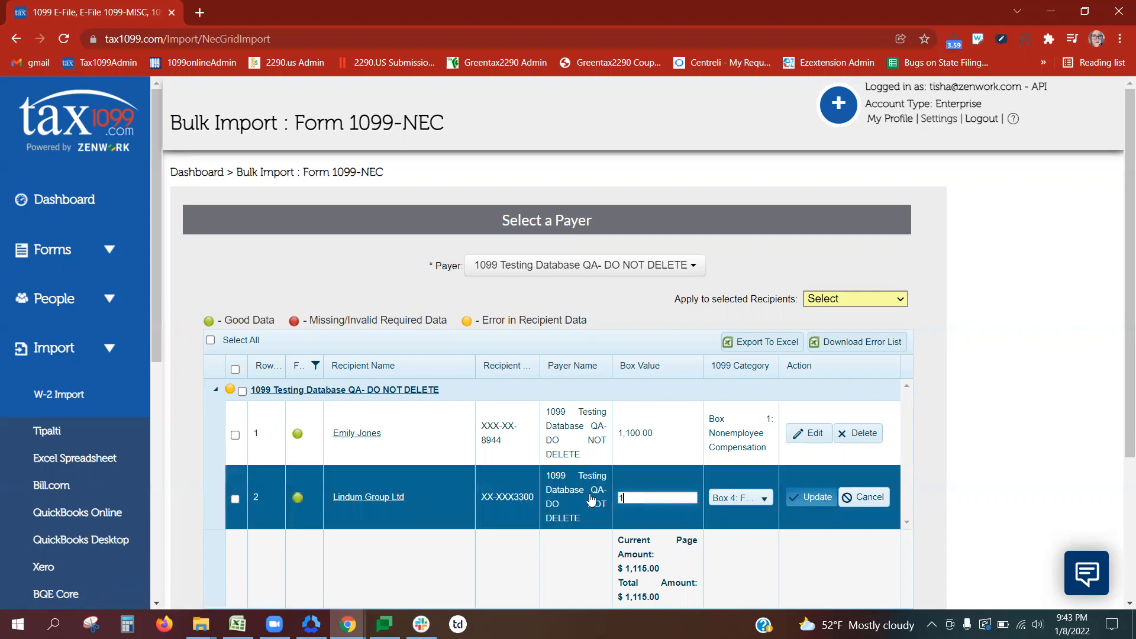
type("500")
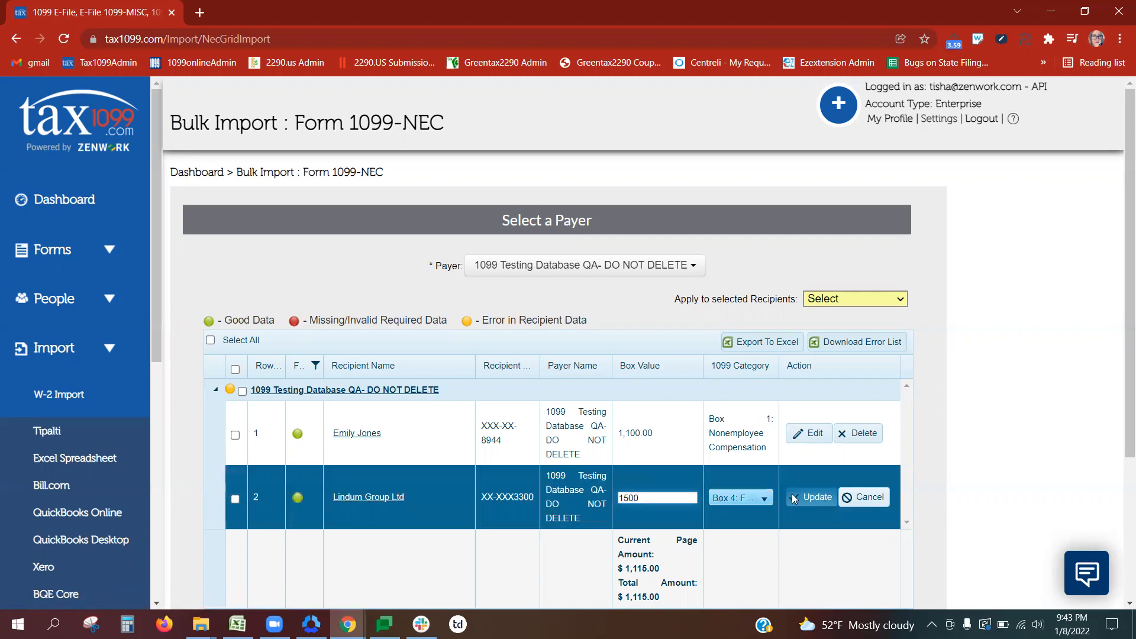
left_click(818, 496)
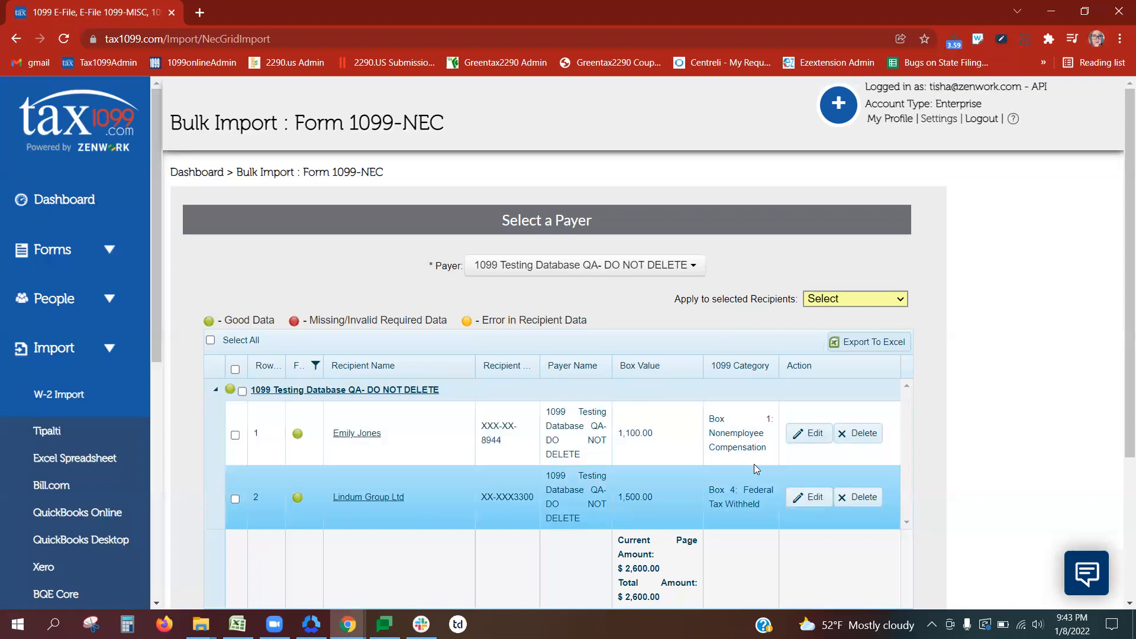
Step: Reclassify the row as Box 1 Nonemployee Compensation and save it
left_click(810, 497)
left_click(737, 498)
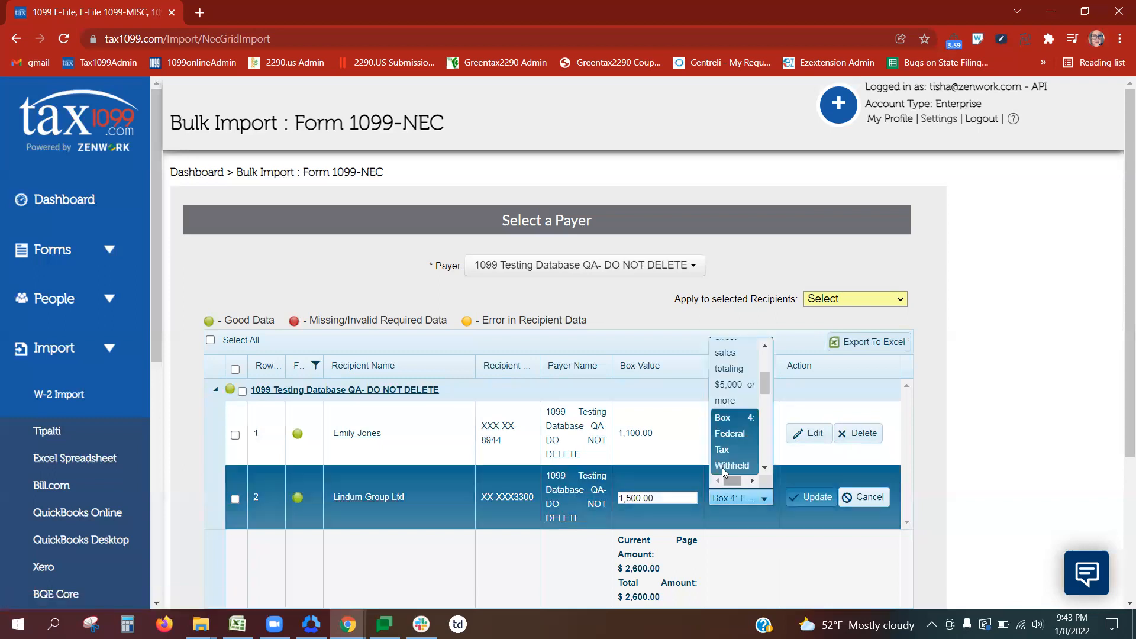
scroll(734, 402, "up", 3)
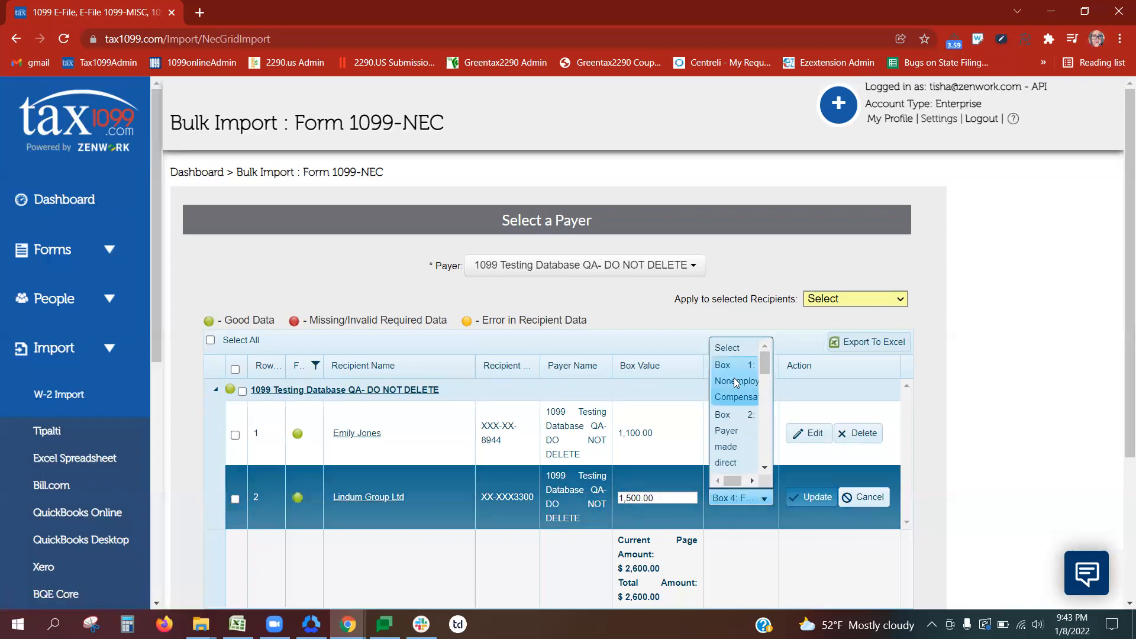
left_click(736, 381)
left_click(811, 497)
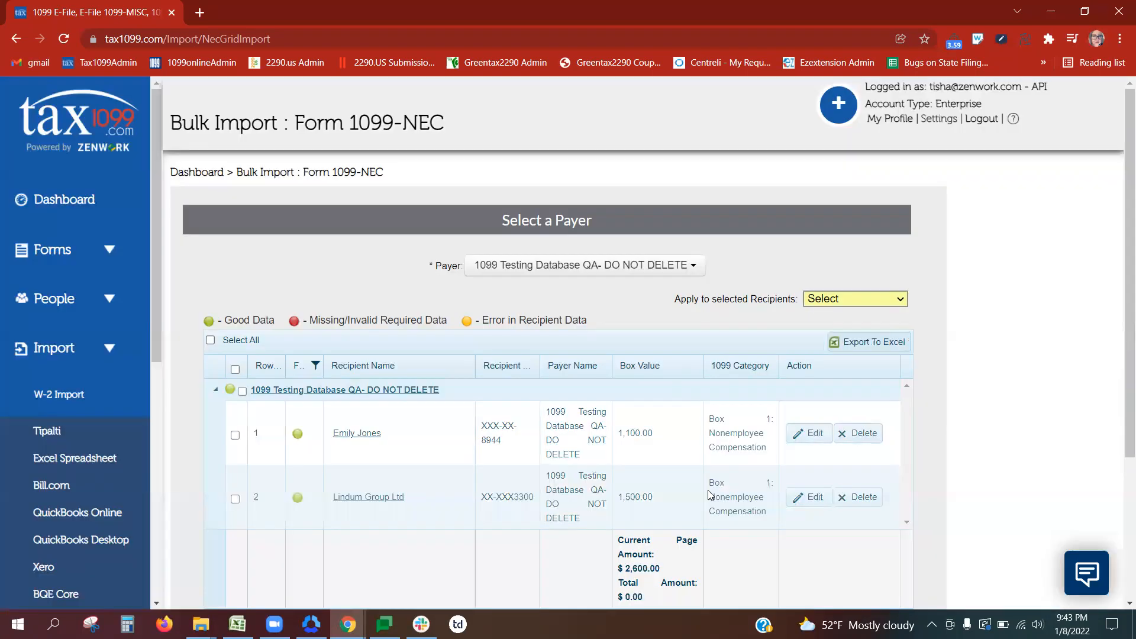
left_click(711, 495)
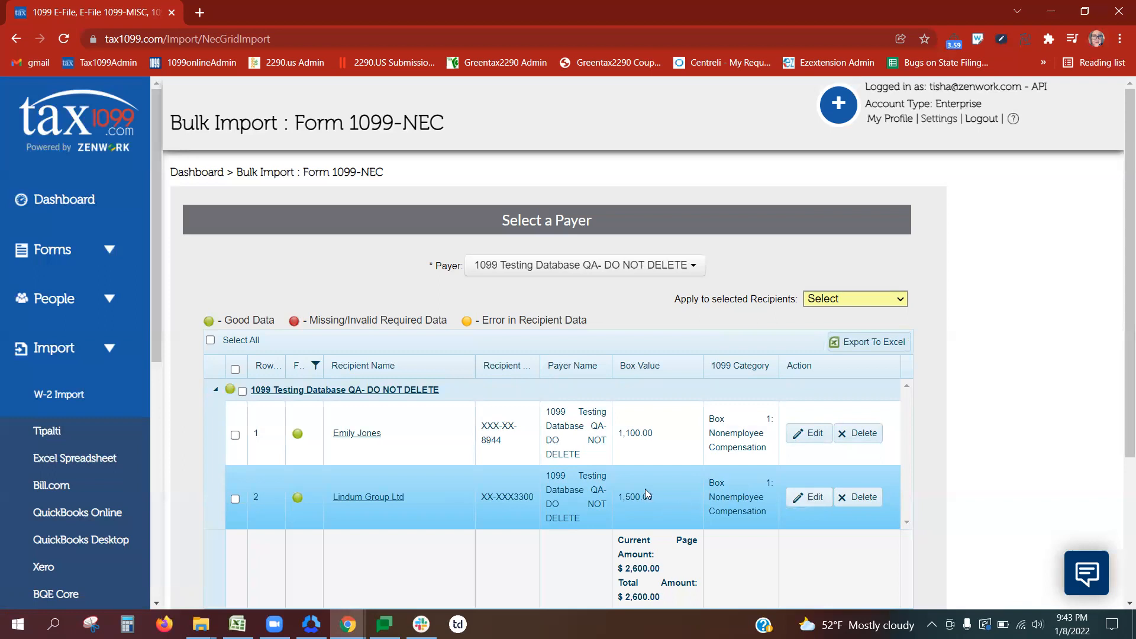
left_click(503, 440)
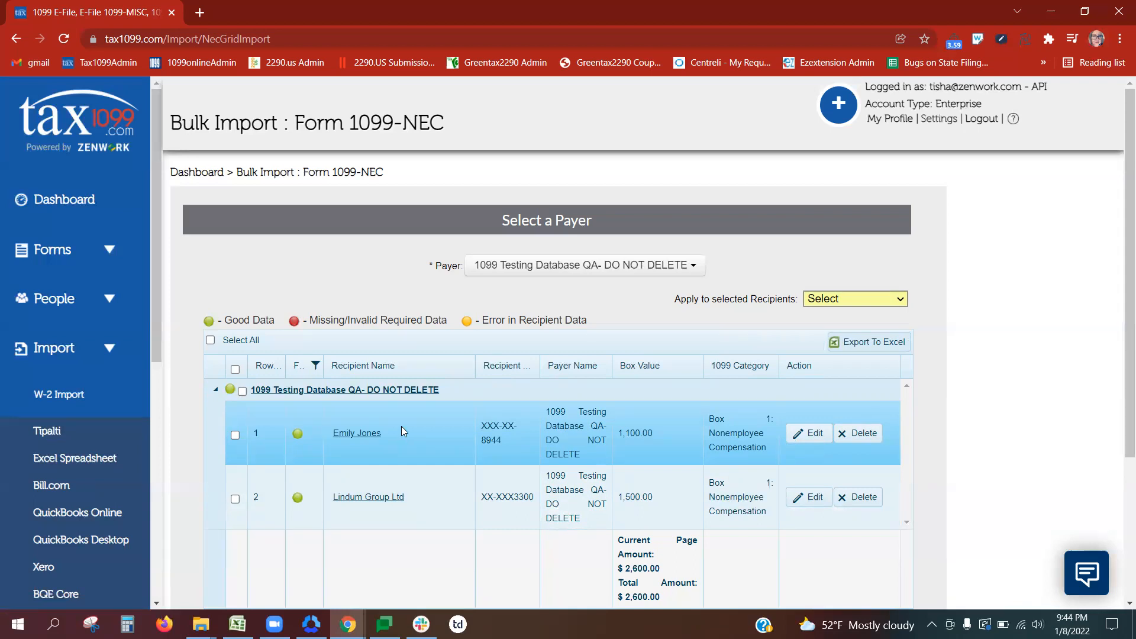
left_click(316, 366)
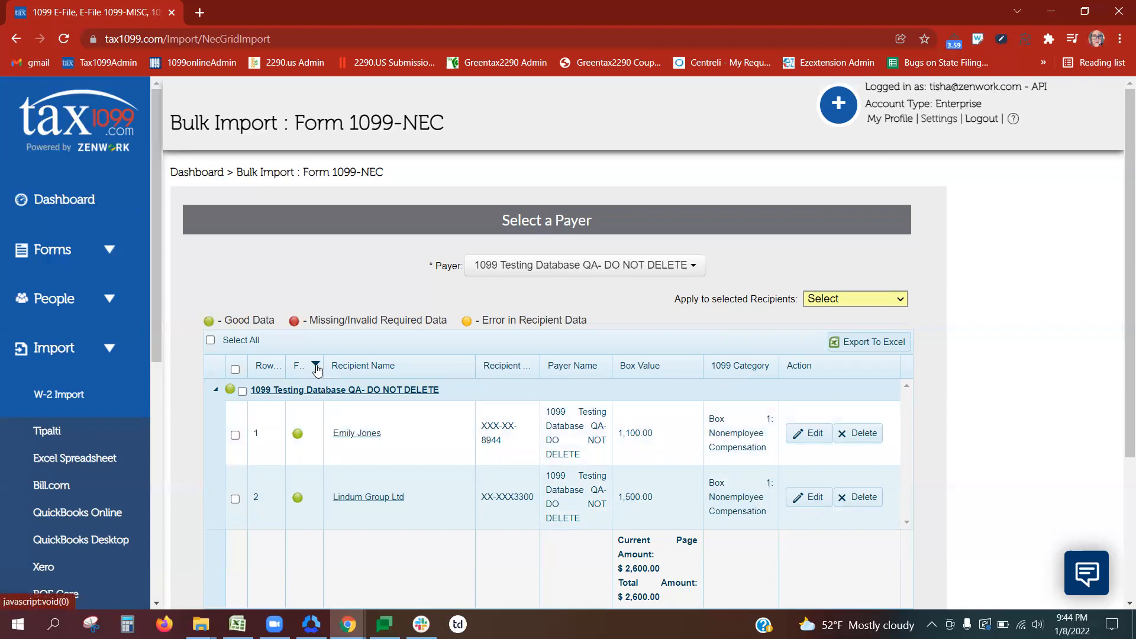
left_click(348, 399)
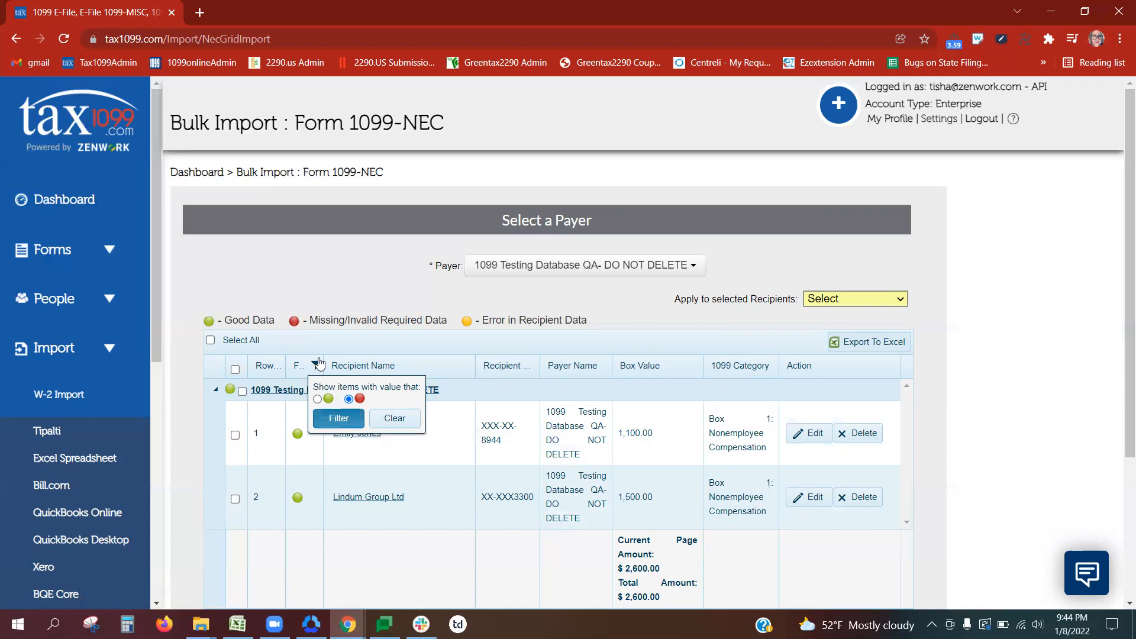
left_click(390, 421)
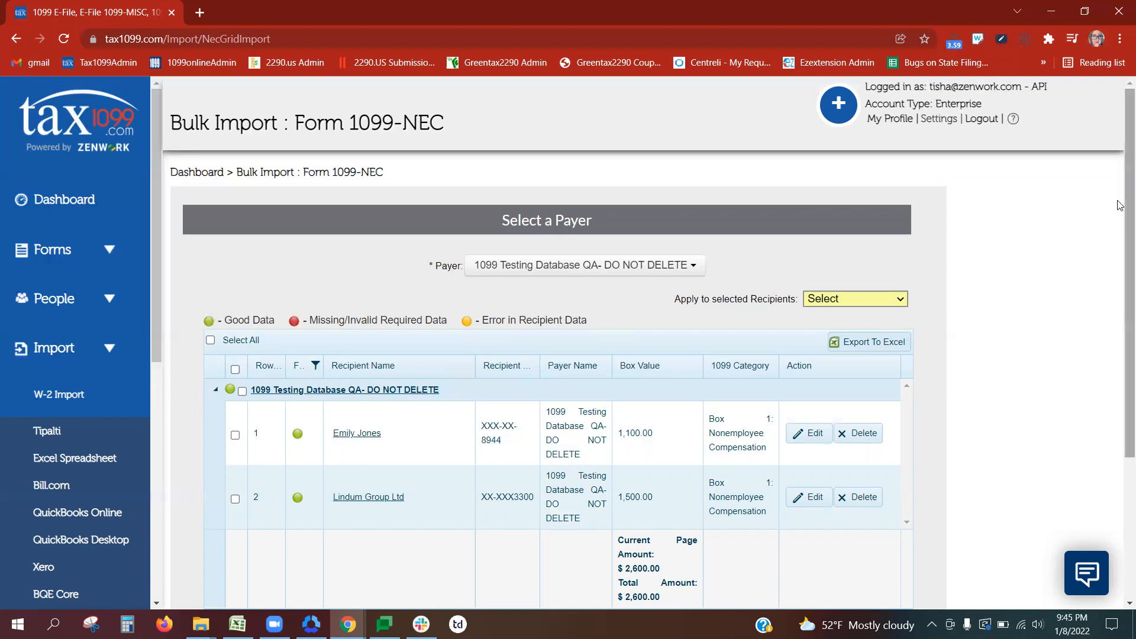
Step: Tick Select All in the grid to mark both recipients for import
scroll(1120, 303, "down", 2)
scroll(1120, 284, "up", 1)
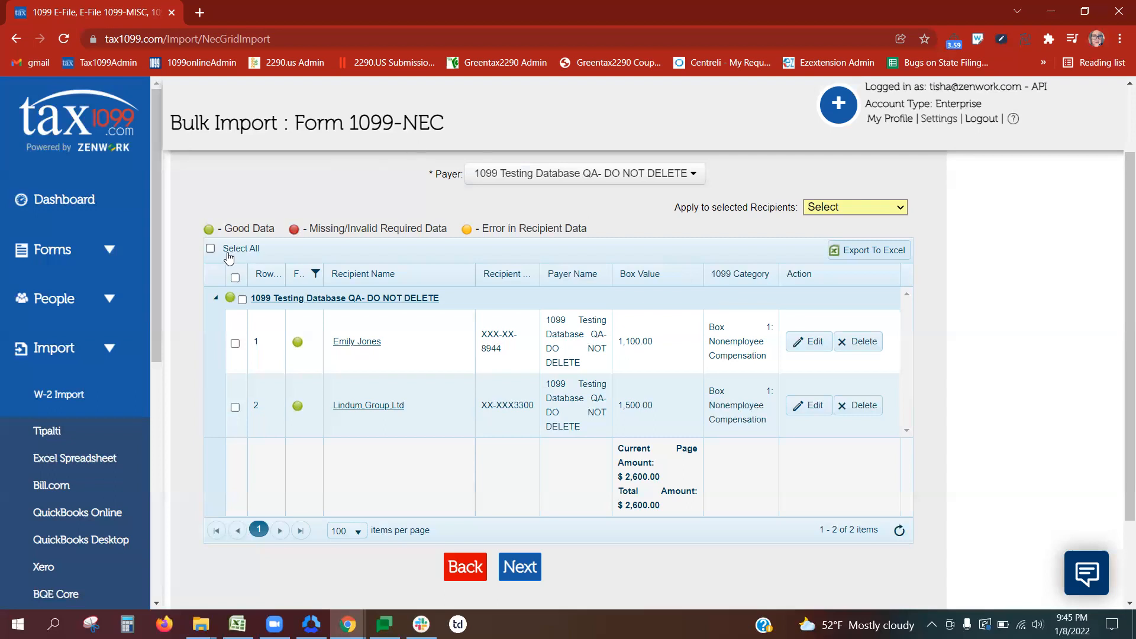
left_click(210, 248)
Step: Import the two selected recipients as 1099-NEC forms and dismiss the upload-success message
left_click(519, 568)
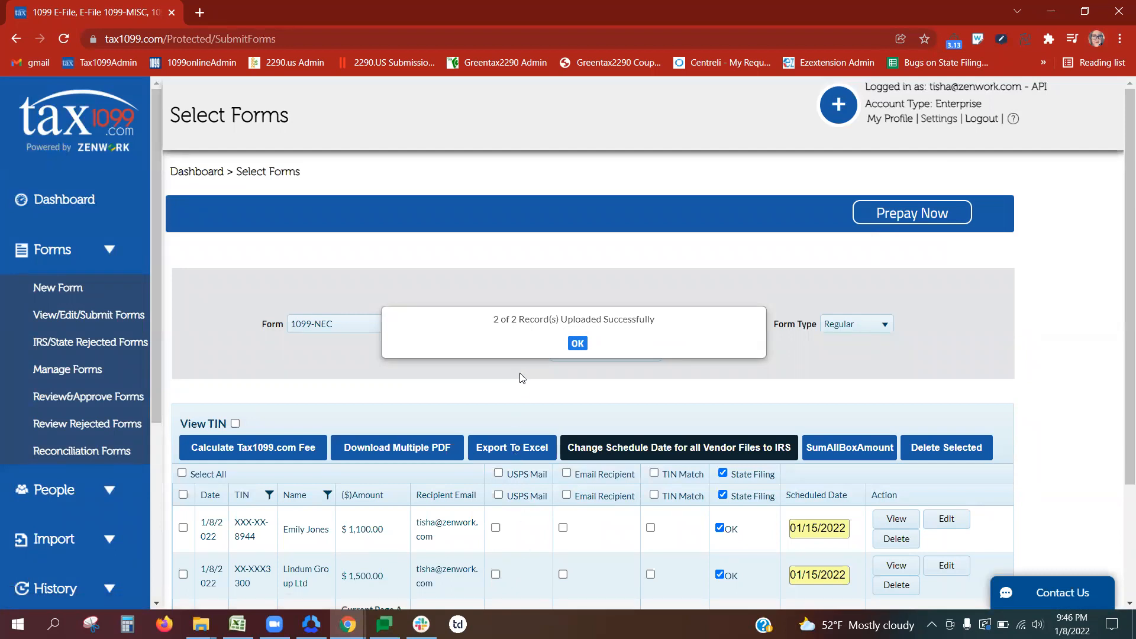
left_click(576, 342)
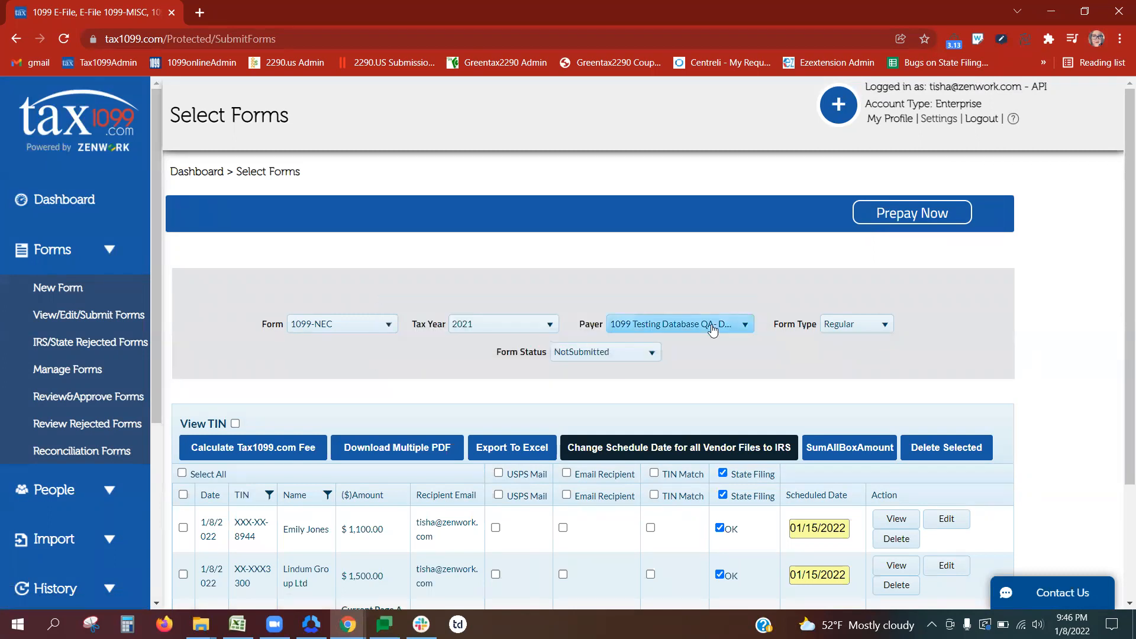
left_click_drag(1120, 170, 1121, 265)
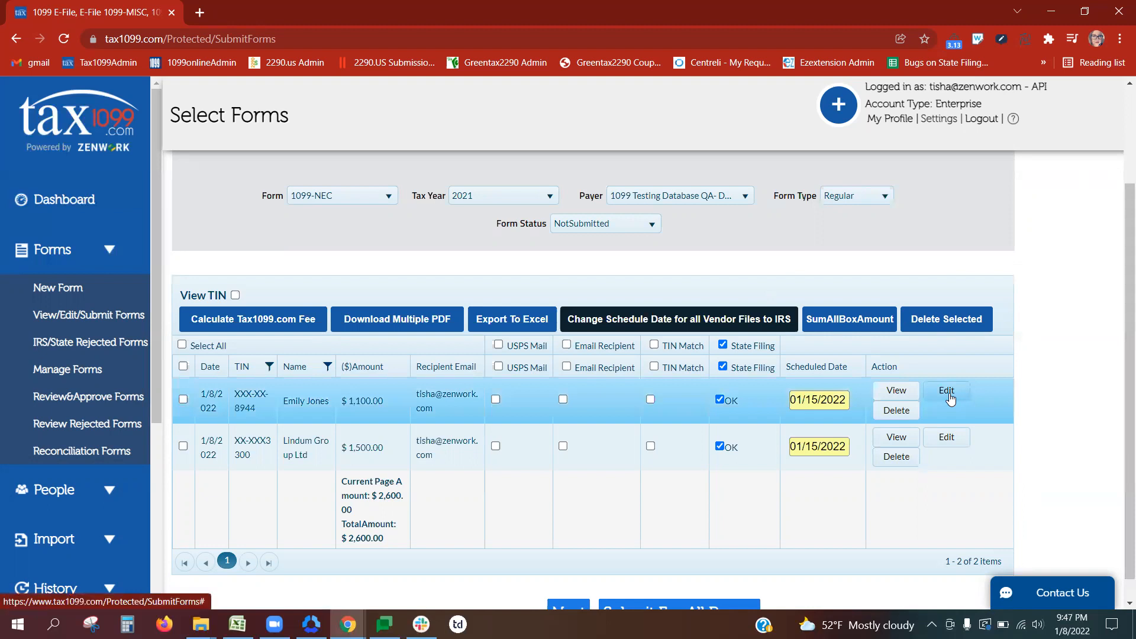
Step: Use Select All to select both 2021 1099-NEC forms in the Select Forms table
mouse_move(817, 391)
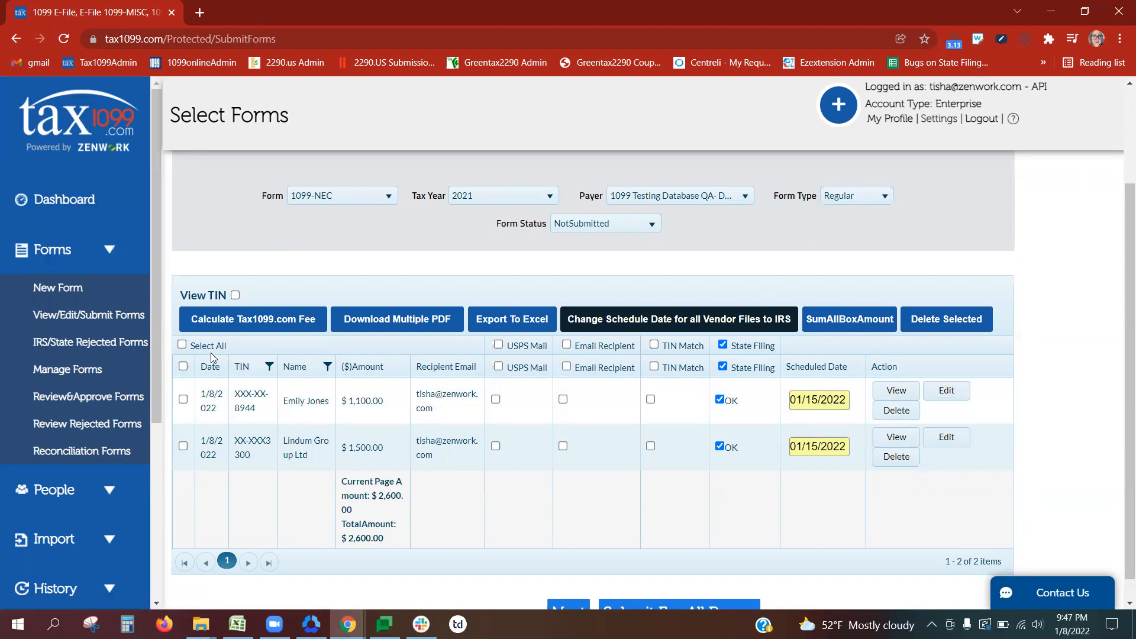
left_click(182, 346)
Step: Submit the forms, acknowledge the FIRE notice, skip recipient copies, and confirm data reviewed and verified
left_click(568, 607)
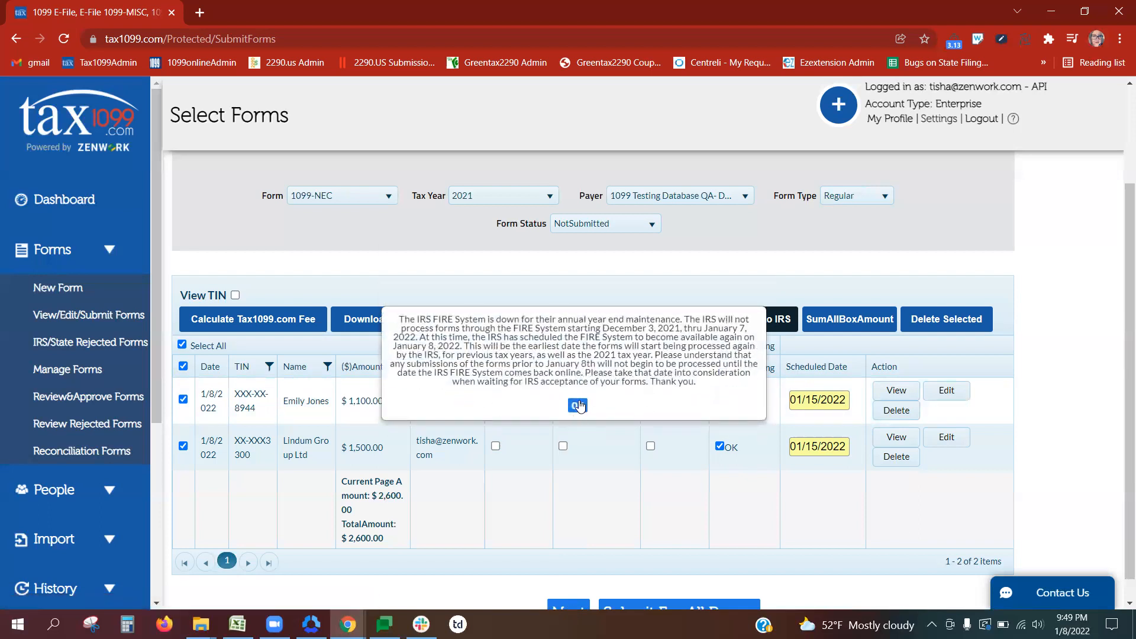
left_click(578, 405)
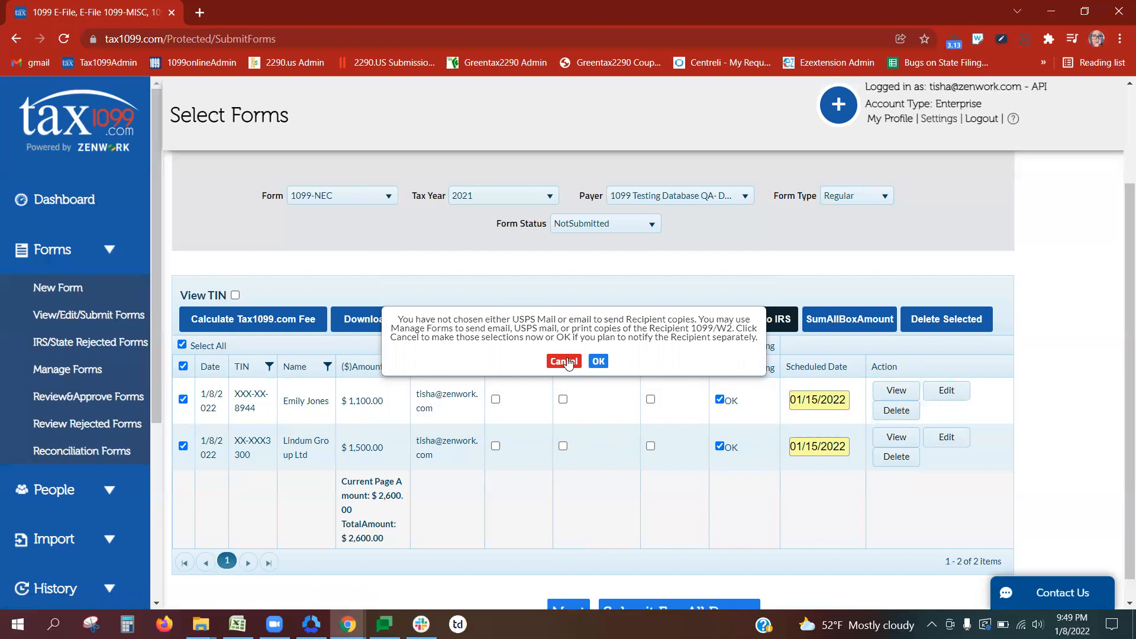
left_click(598, 360)
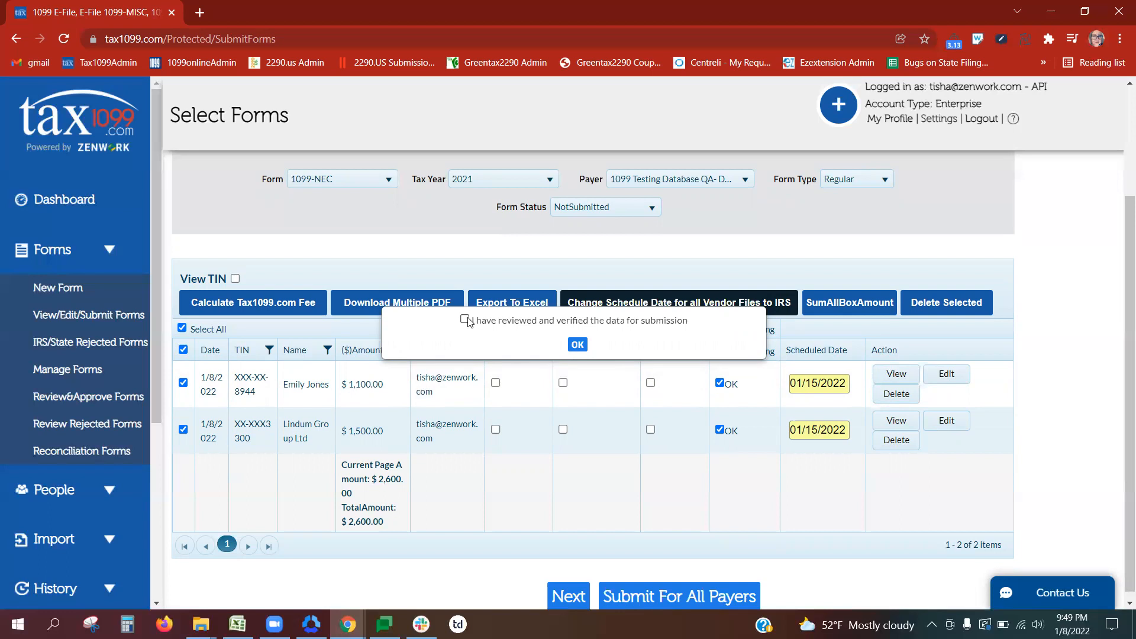
left_click(577, 345)
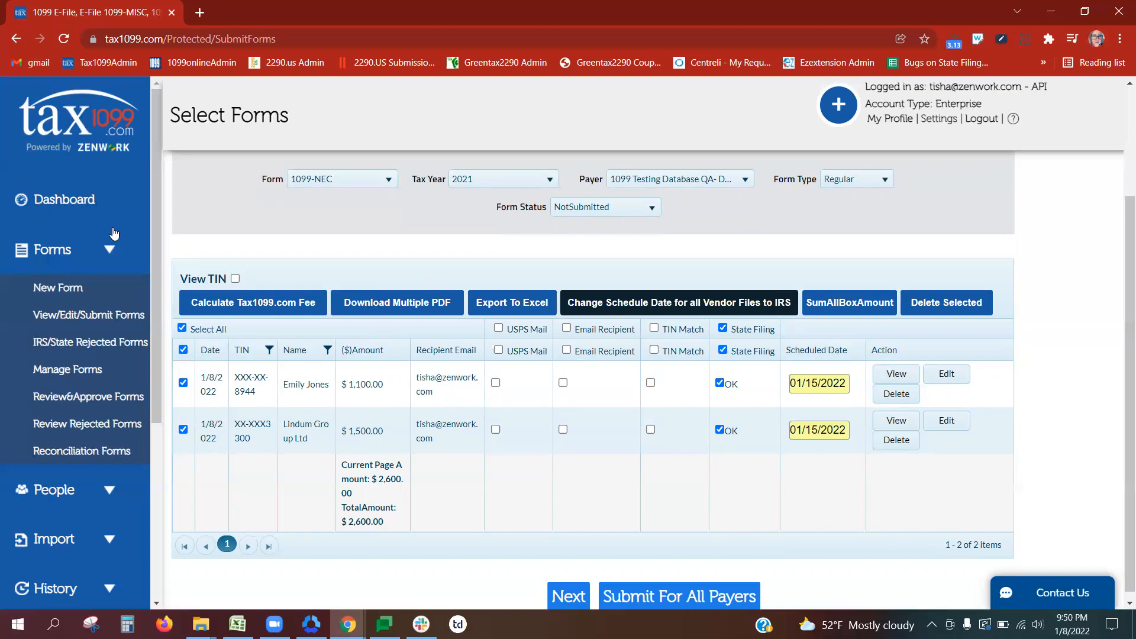
Step: Go to the AccountingSuite page under Import and choose 'Disconnect from AccountingSuite'
left_click(88, 254)
left_click(74, 351)
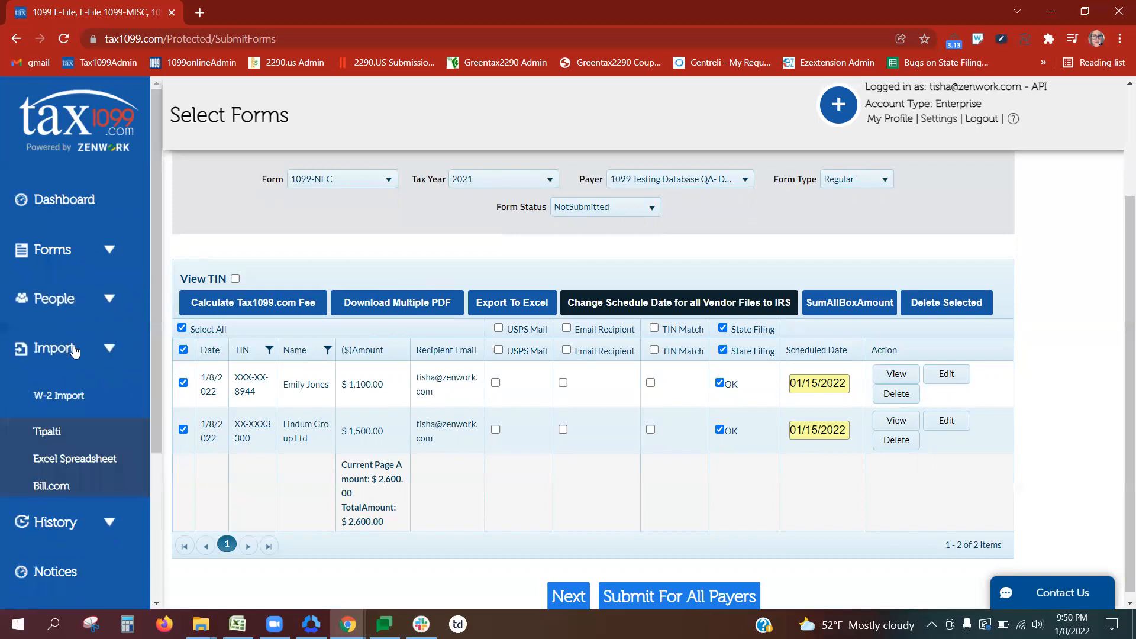
left_click_drag(156, 336, 157, 435)
left_click(87, 427)
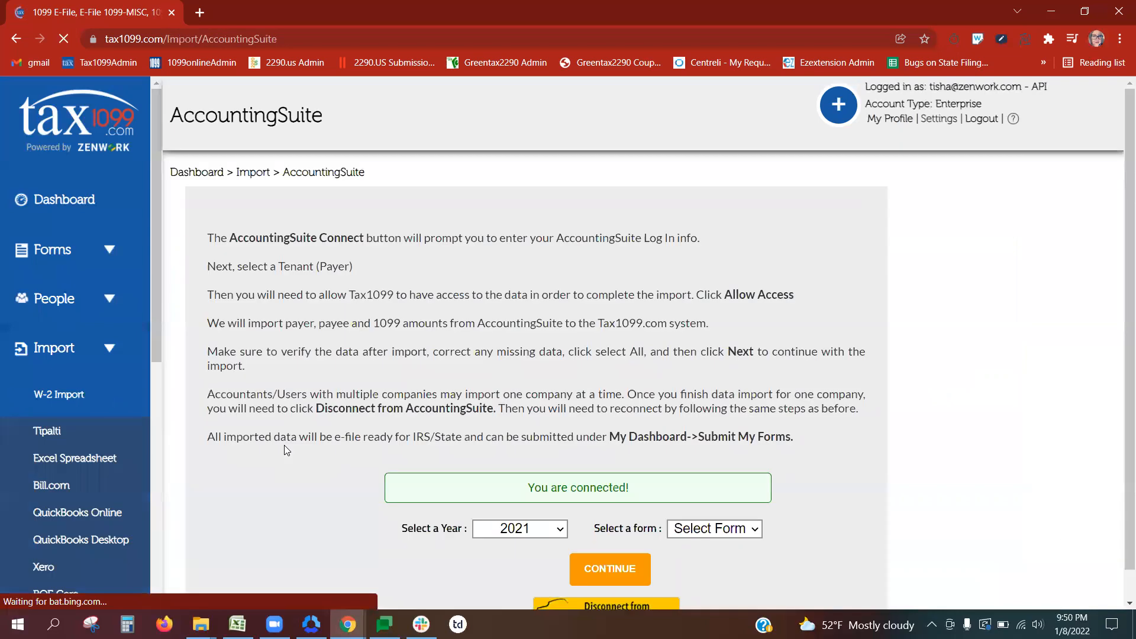
scroll(1120, 278, "down", 1)
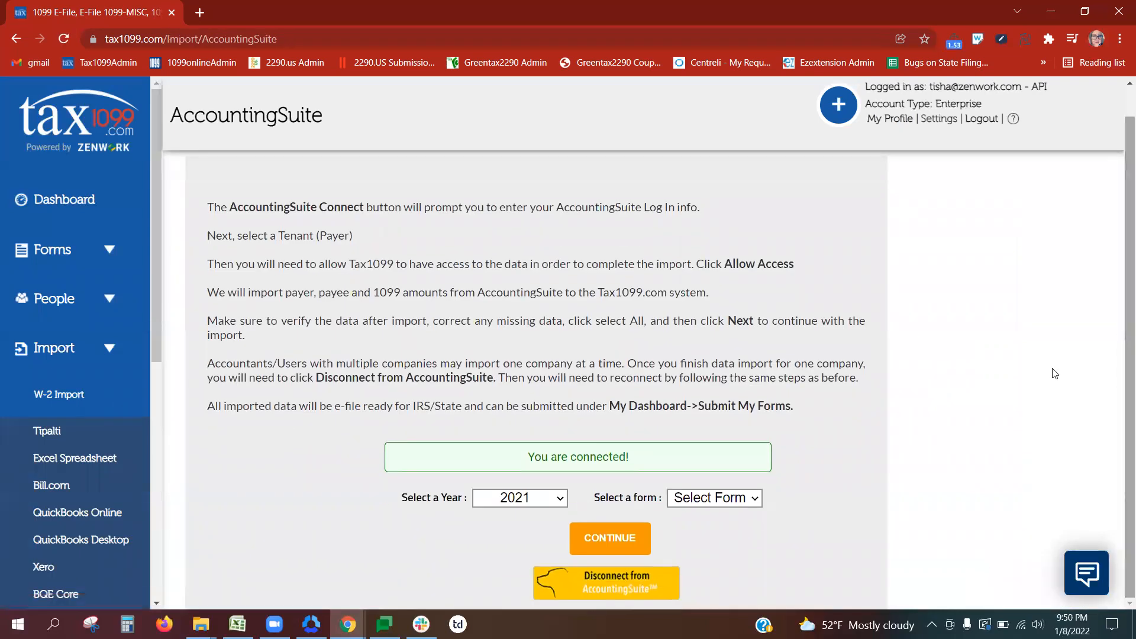
left_click(635, 580)
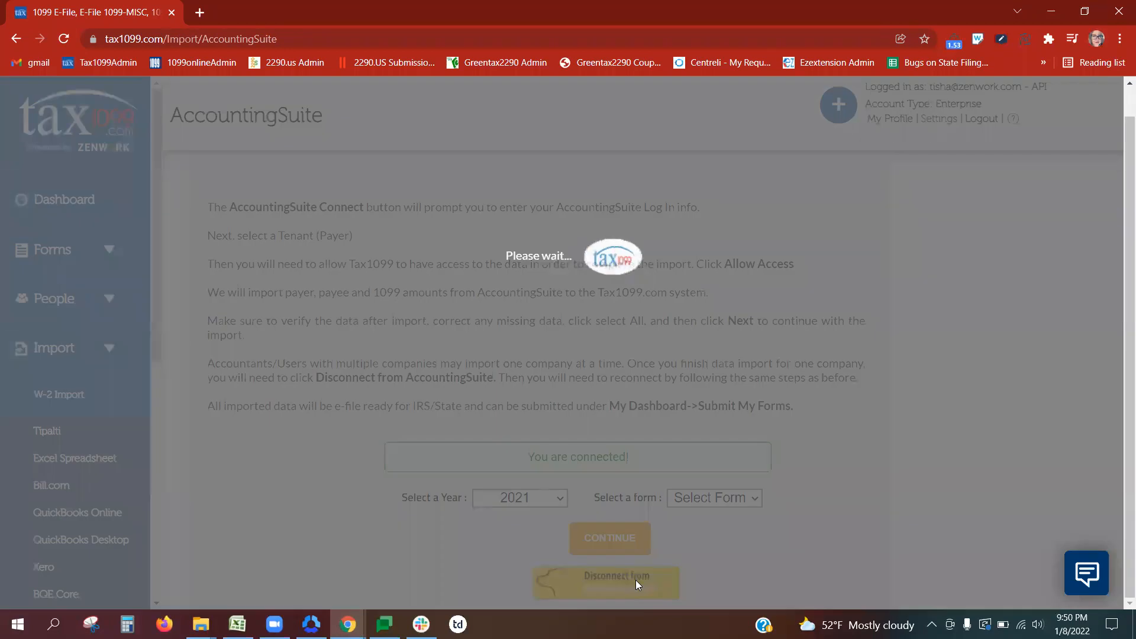